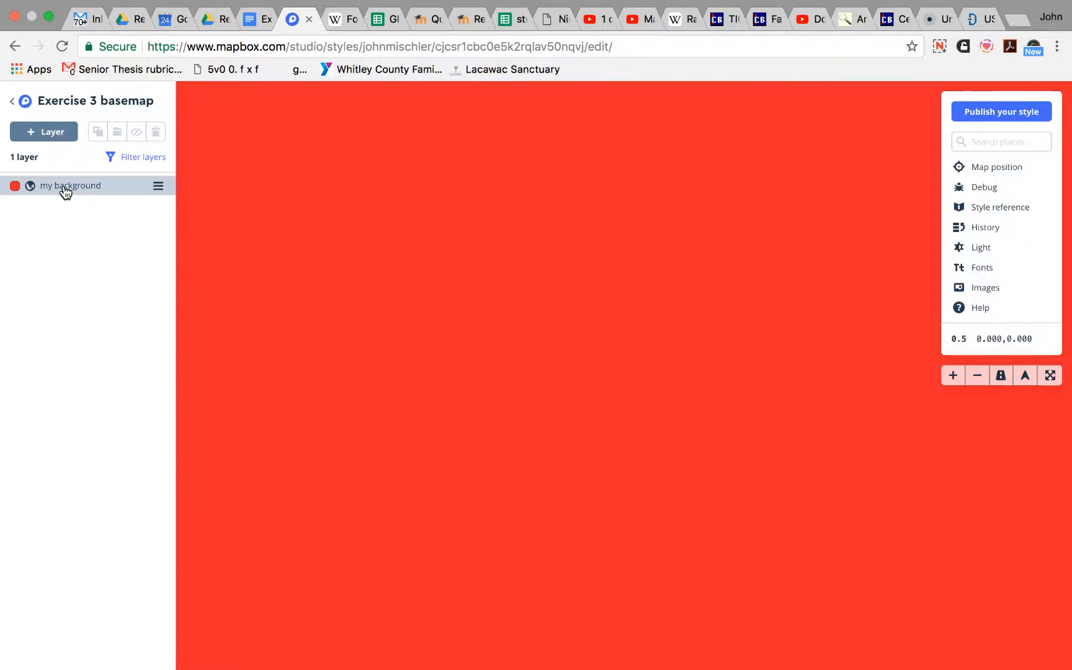
Step: Add a raster layer from the Mapbox Satellite source, visible from zoom 0 to 22
{"action": "left_click", "coordinate": [44, 132]}
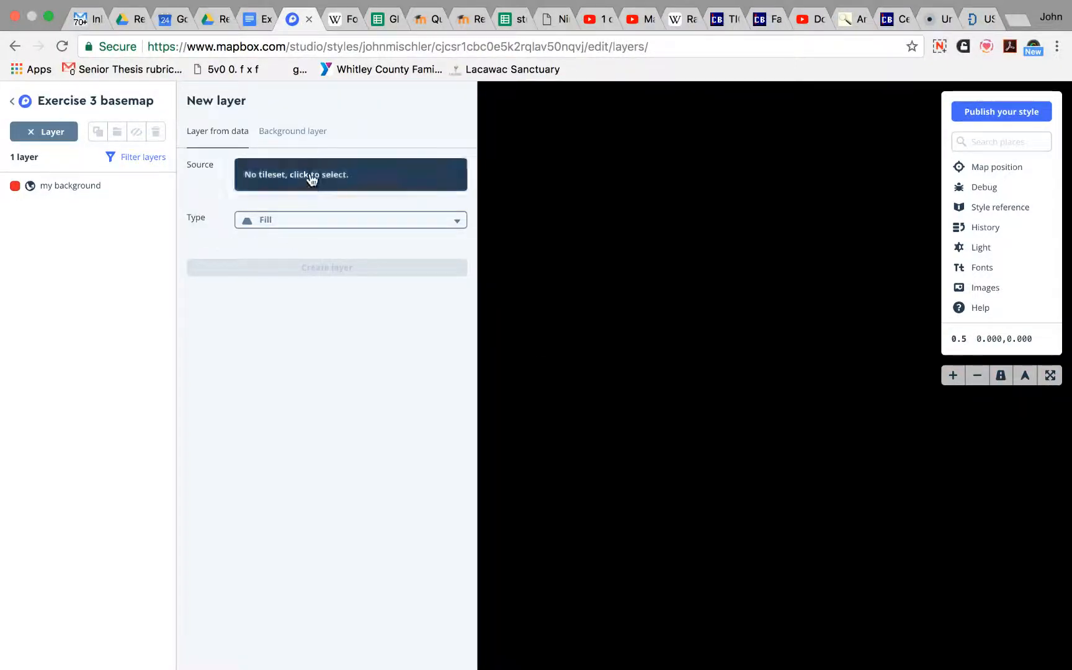
{"action": "left_click", "coordinate": [289, 134]}
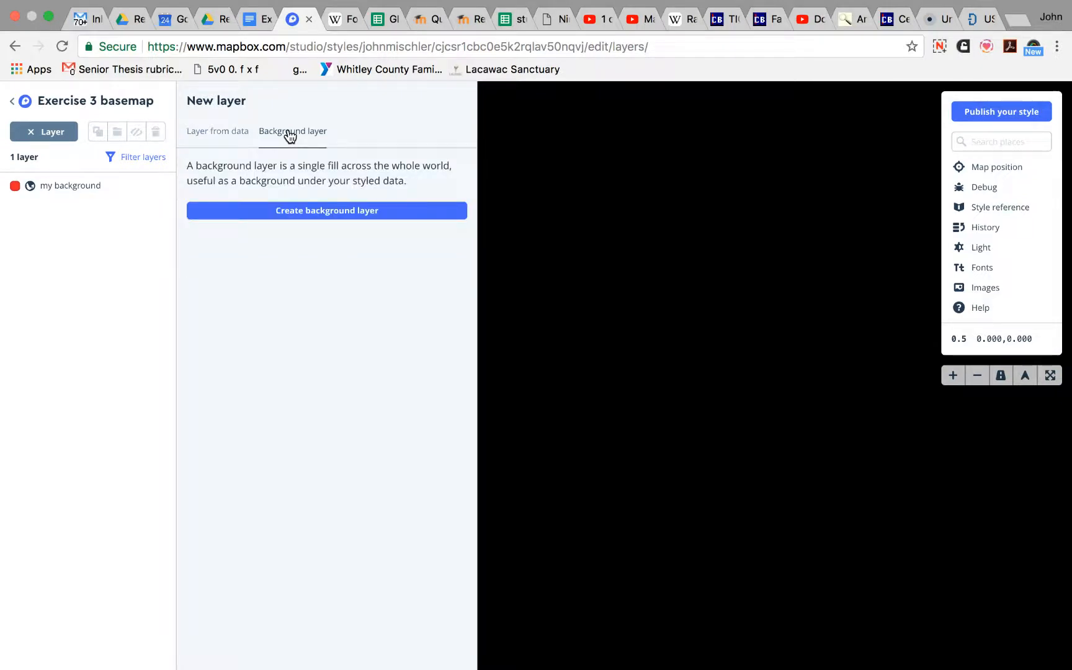
{"action": "left_click", "coordinate": [225, 136]}
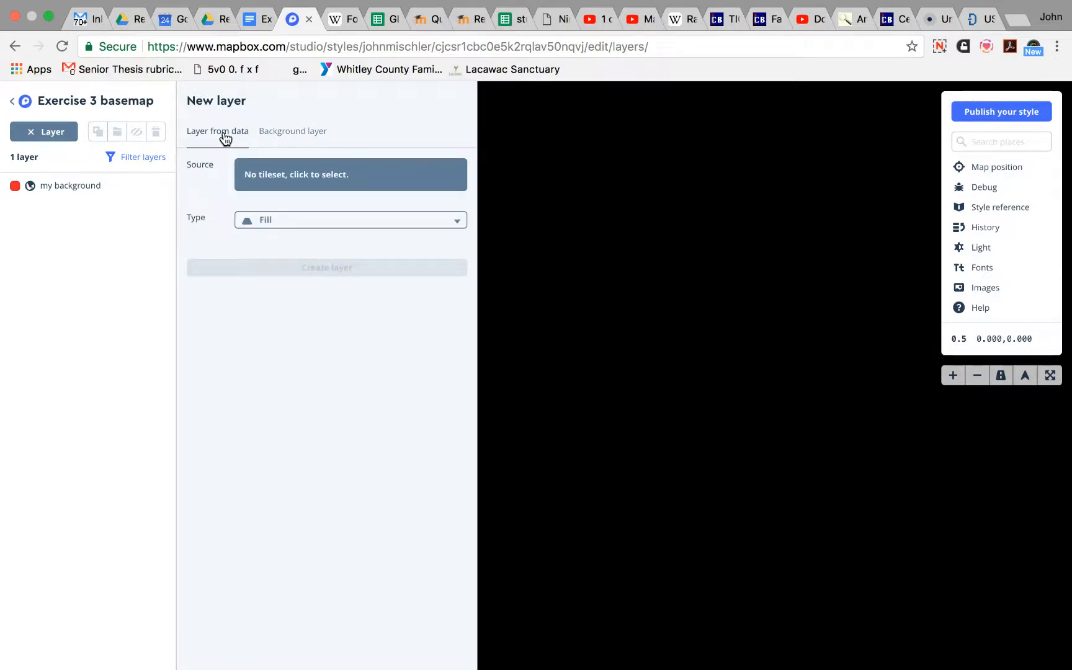
{"action": "left_click", "coordinate": [282, 179]}
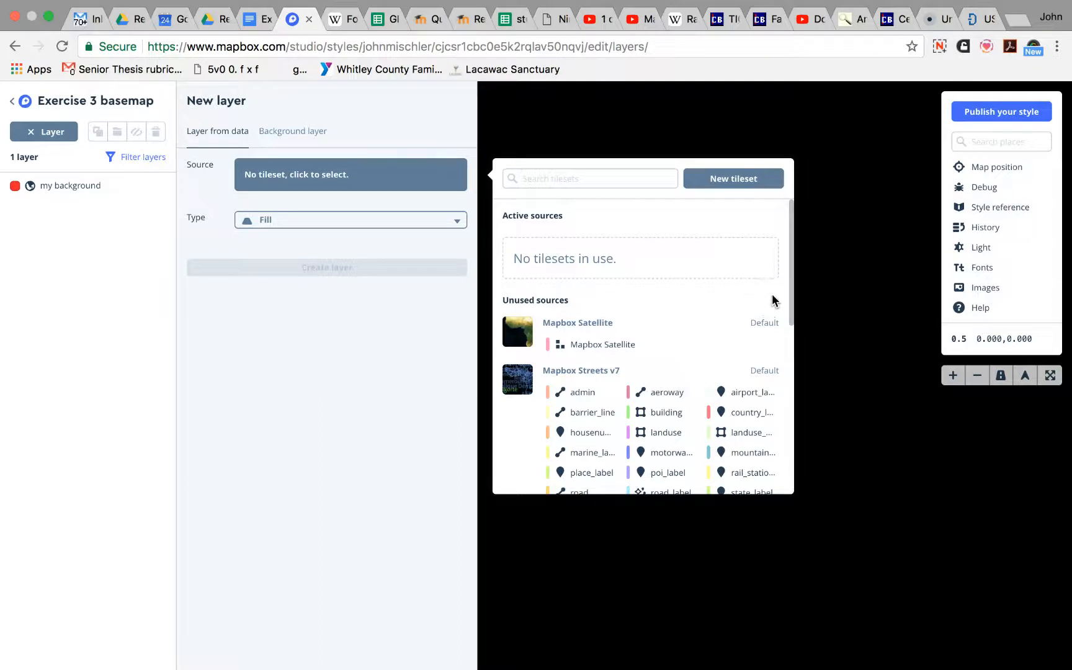
{"action": "left_click_drag", "start_coordinate": [792, 267], "coordinate": [754, 267]}
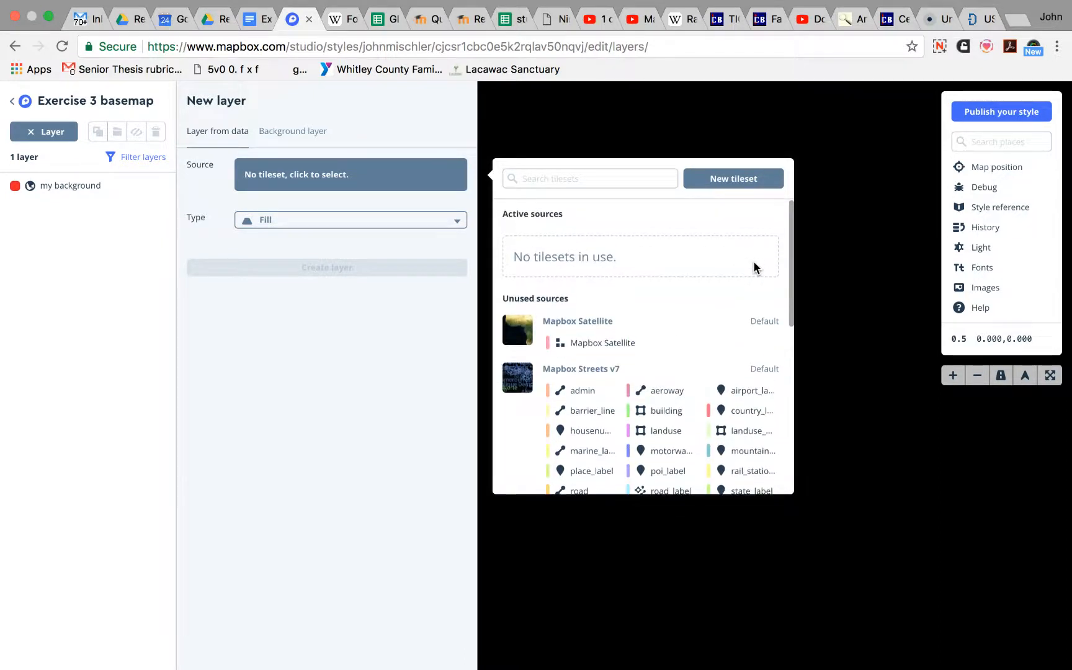
{"action": "scroll", "coordinate": [758, 265], "scroll_direction": "down", "scroll_amount": 2}
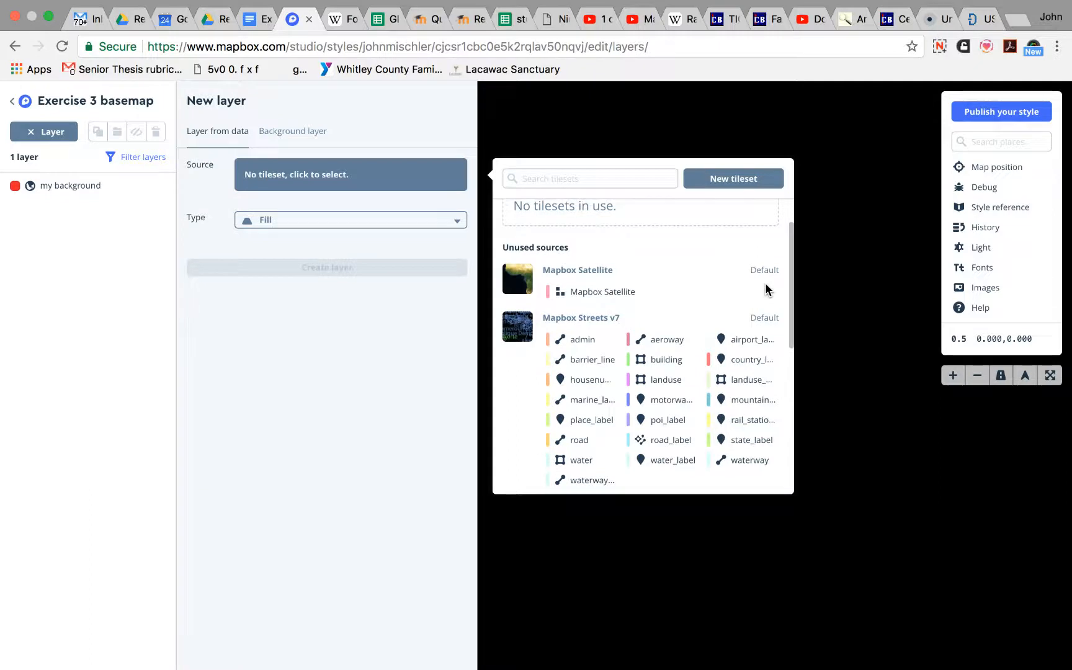
{"action": "left_click", "coordinate": [575, 293]}
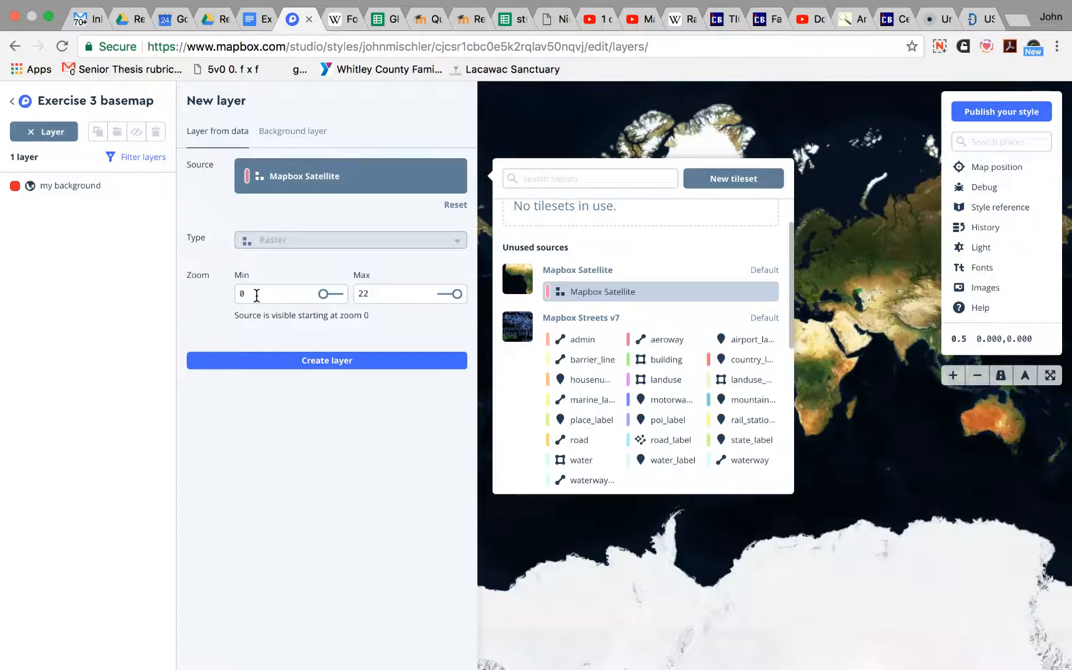
{"action": "mouse_move", "coordinate": [323, 295]}
{"action": "left_mouse_down"}
{"action": "mouse_move", "coordinate": [340, 297]}
{"action": "mouse_move", "coordinate": [318, 295]}
{"action": "left_mouse_up"}
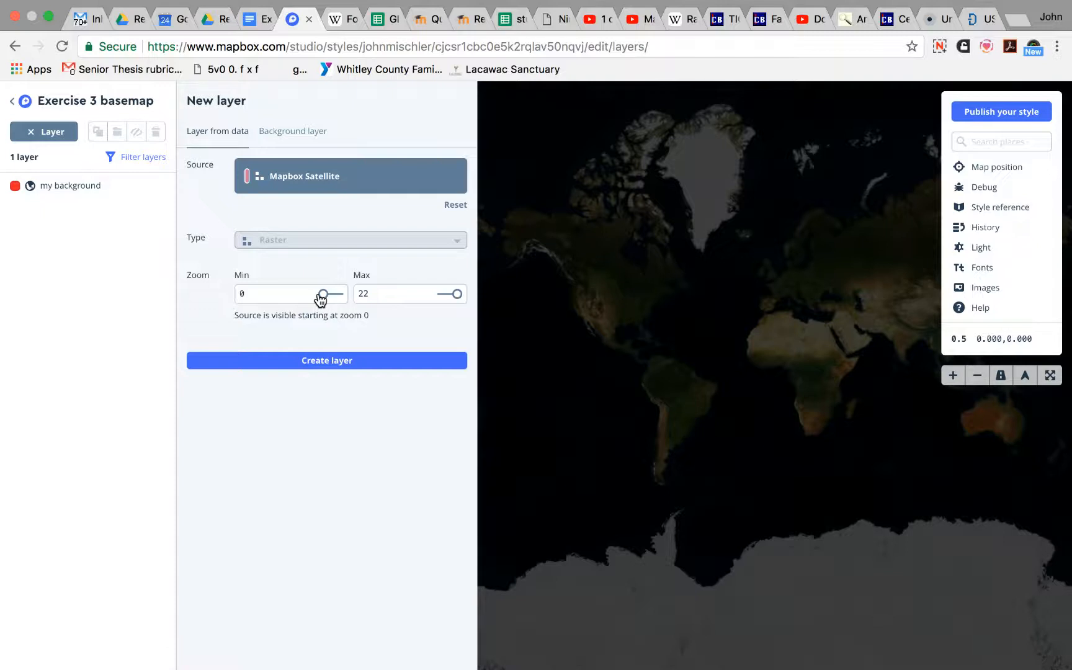
{"action": "left_click", "coordinate": [319, 360]}
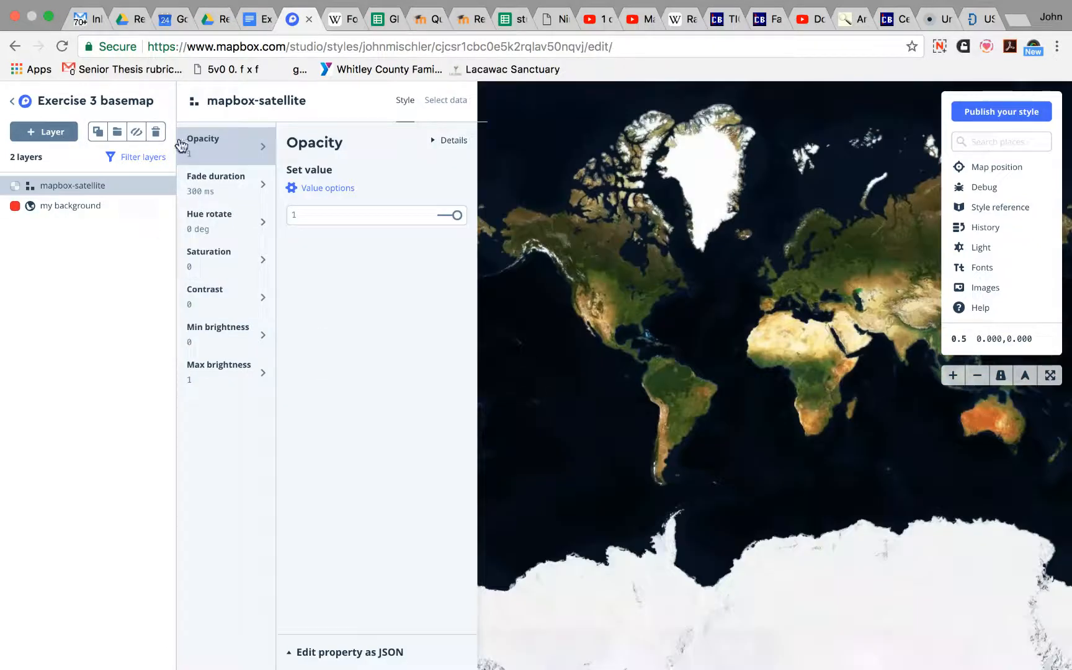
Step: Search for Fort Wayne and center the map on Fort Wayne, Indiana
{"action": "left_click", "coordinate": [995, 145]}
{"action": "type", "text": "Fort WAyne"}
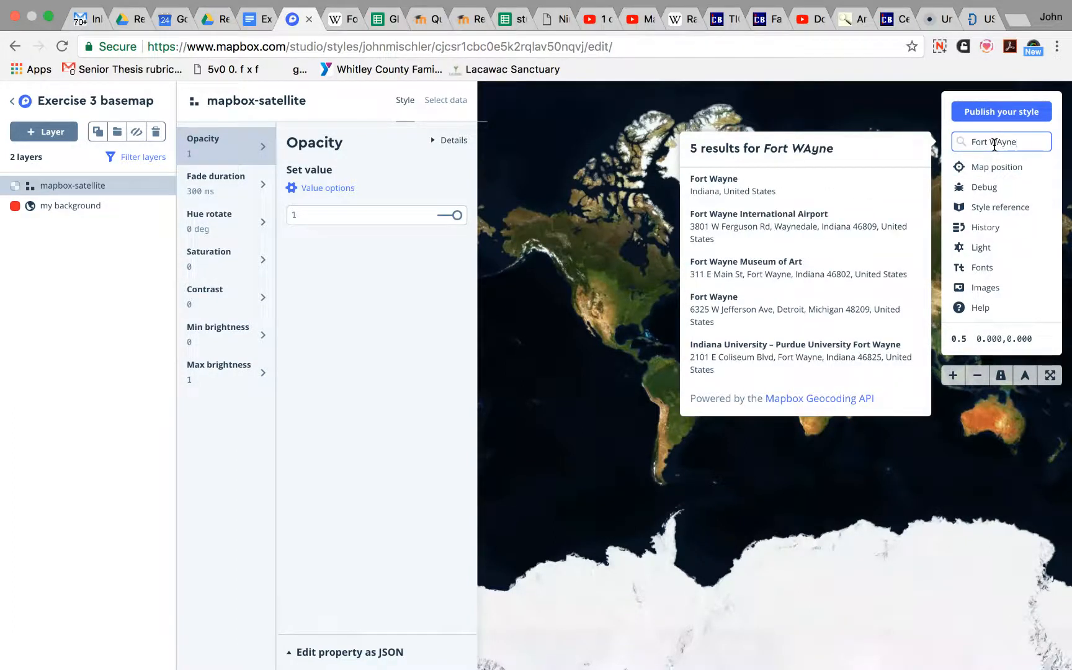
{"action": "left_click", "coordinate": [809, 188]}
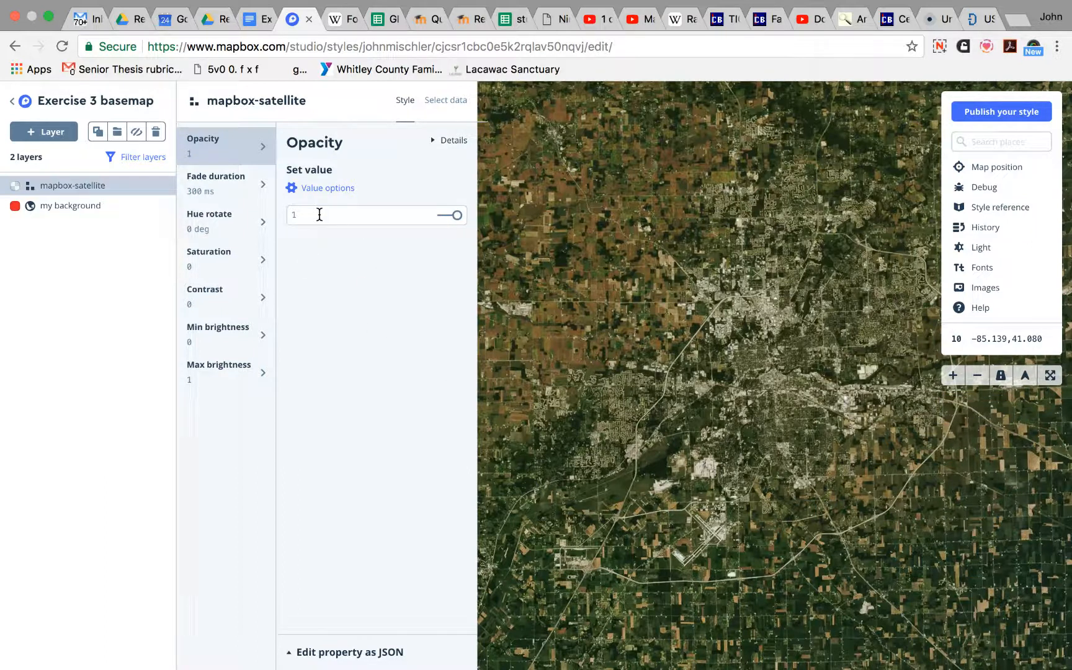
Step: Move the mapbox-satellite layer below my background and back above it
{"action": "left_click", "coordinate": [157, 186]}
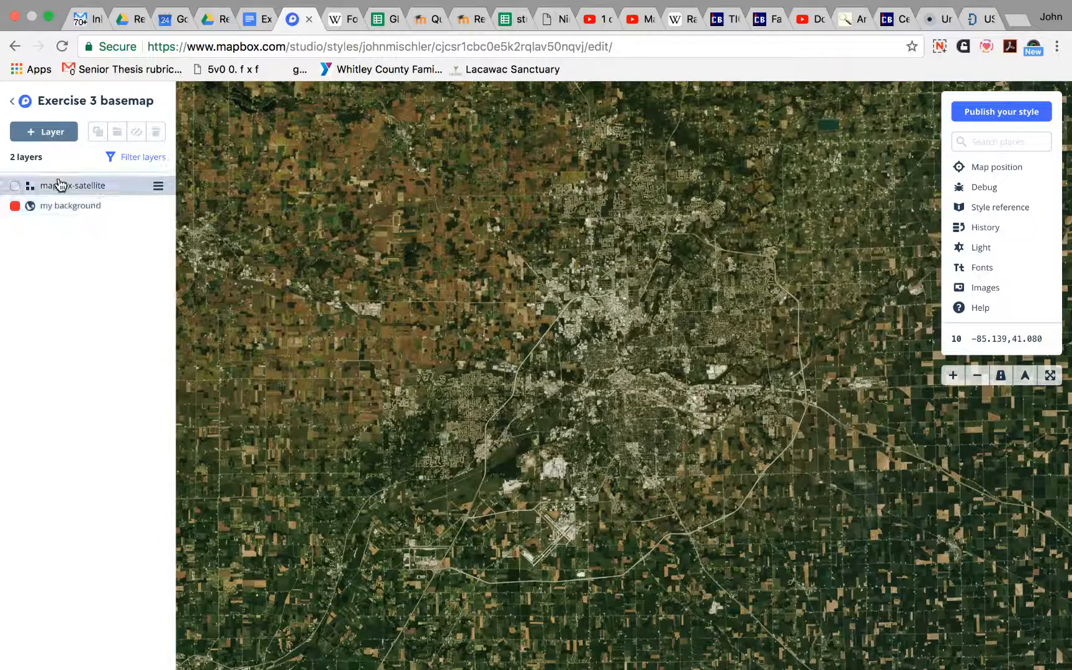
{"action": "left_click_drag", "start_coordinate": [64, 186], "coordinate": [10, 185]}
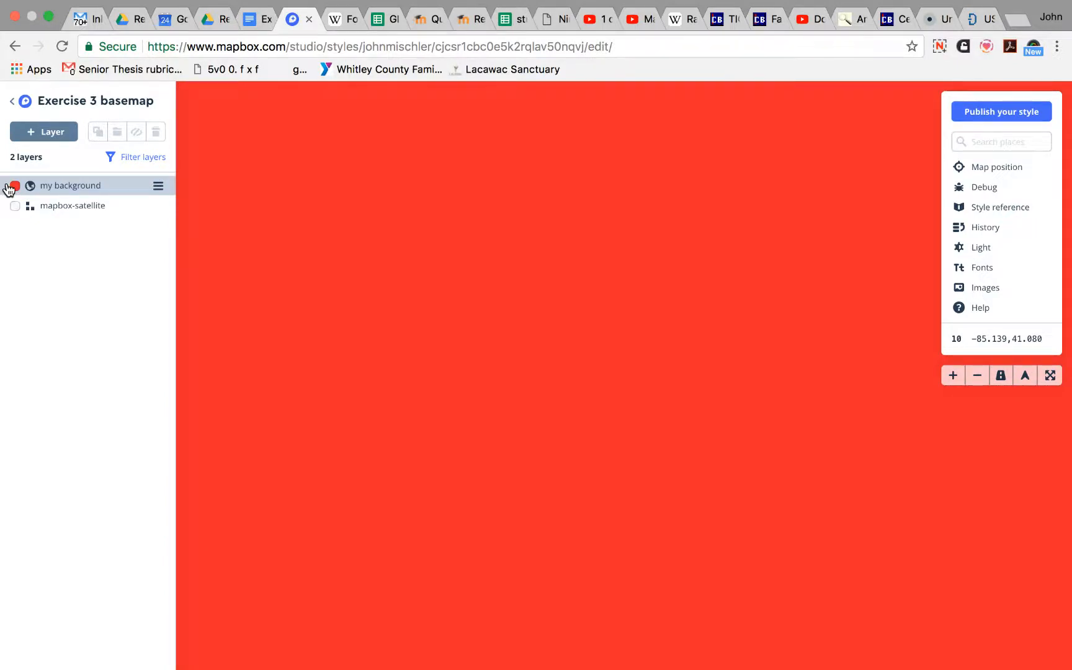
{"action": "left_click_drag", "start_coordinate": [8, 189], "coordinate": [10, 237]}
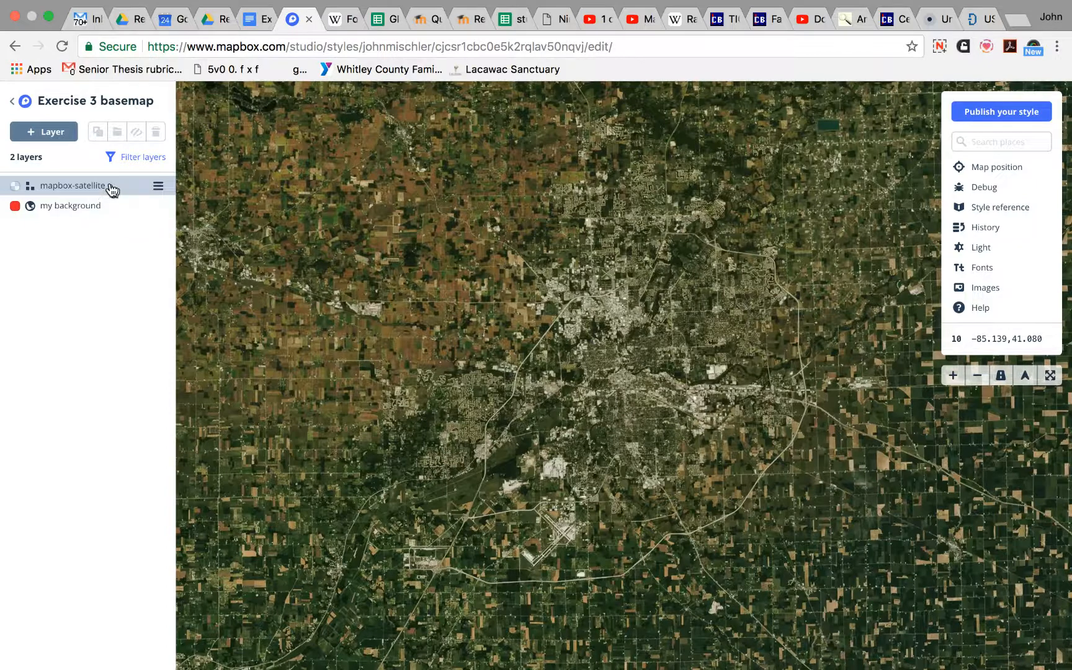
Step: Examine the satellite imagery of downtown Fort Wayne and its river park at zoom level 16, and return to the city-wide view
{"action": "left_click", "coordinate": [952, 375]}
{"action": "left_click", "coordinate": [952, 376]}
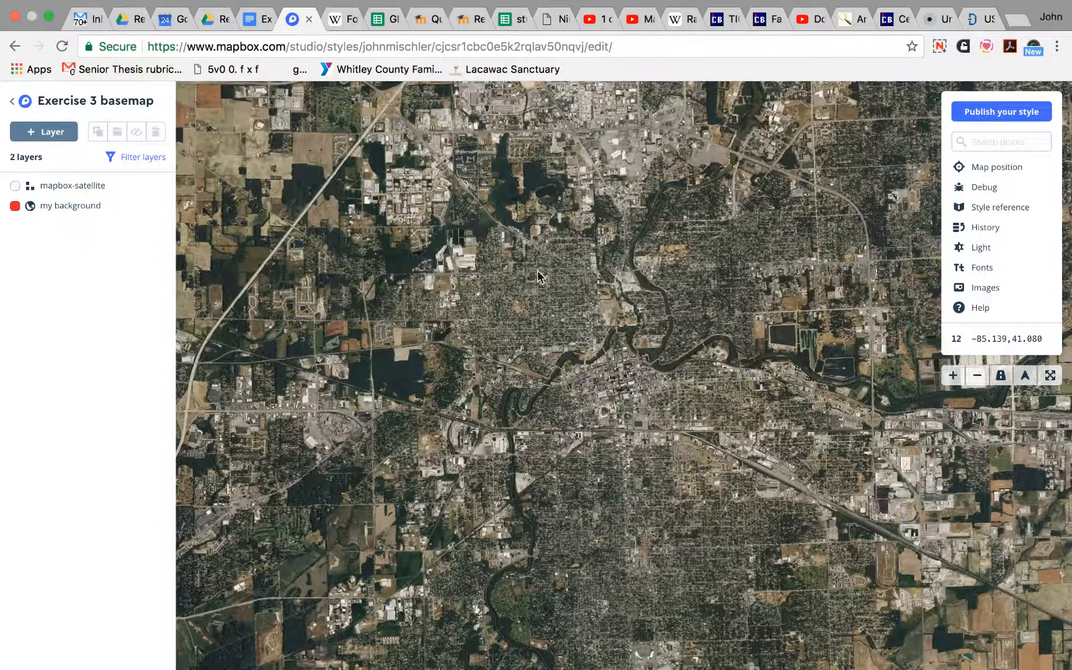
{"action": "left_click", "coordinate": [953, 375]}
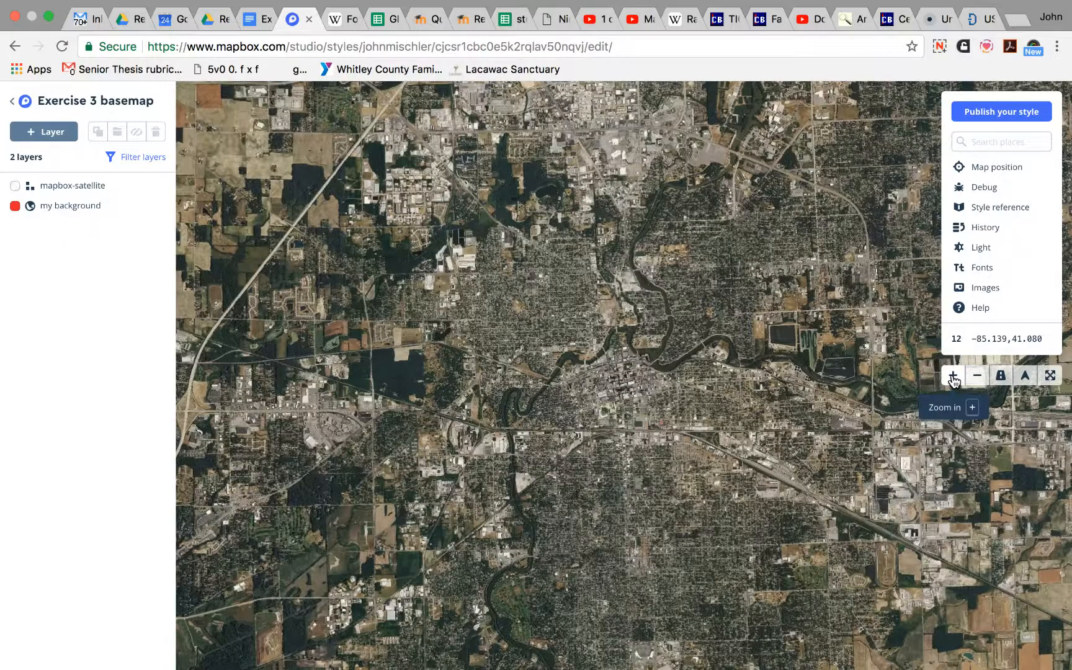
{"action": "left_click", "coordinate": [953, 376]}
{"action": "left_click", "coordinate": [953, 375]}
{"action": "left_click", "coordinate": [953, 375]}
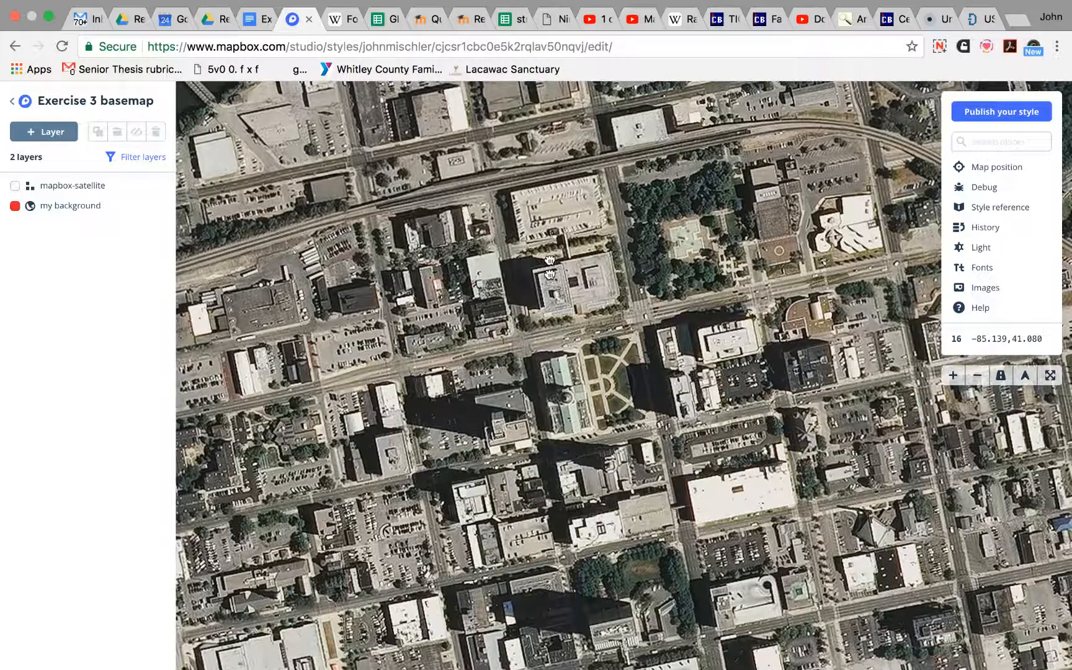
{"action": "left_click_drag", "start_coordinate": [562, 198], "coordinate": [501, 377]}
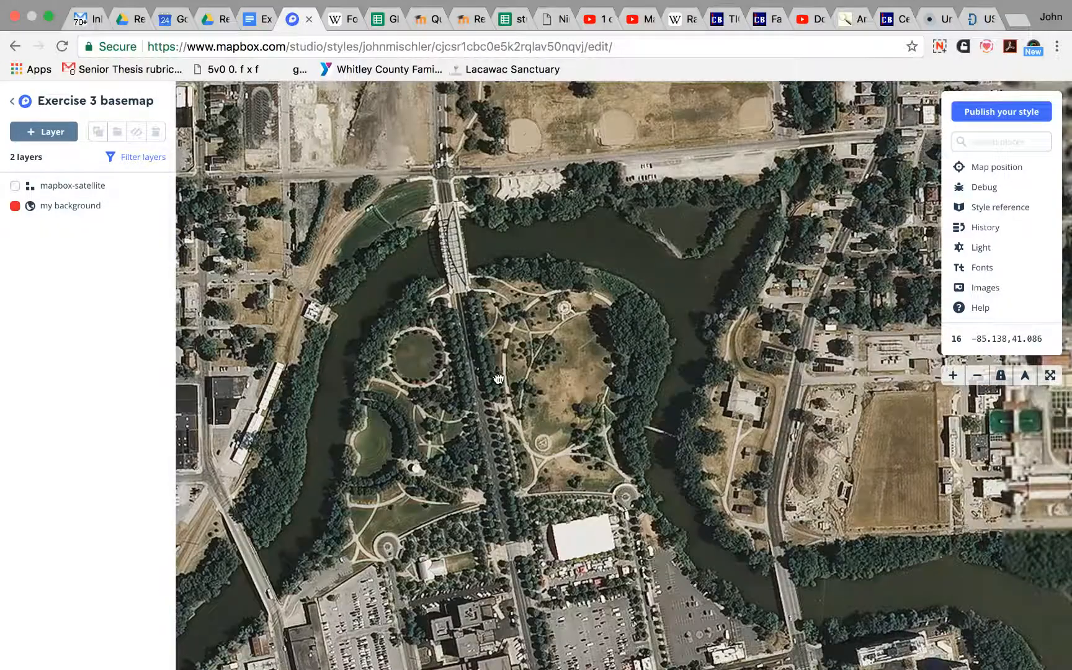
{"action": "left_click", "coordinate": [971, 380]}
{"action": "left_click", "coordinate": [972, 380]}
{"action": "left_click", "coordinate": [972, 380]}
{"action": "left_click", "coordinate": [972, 380]}
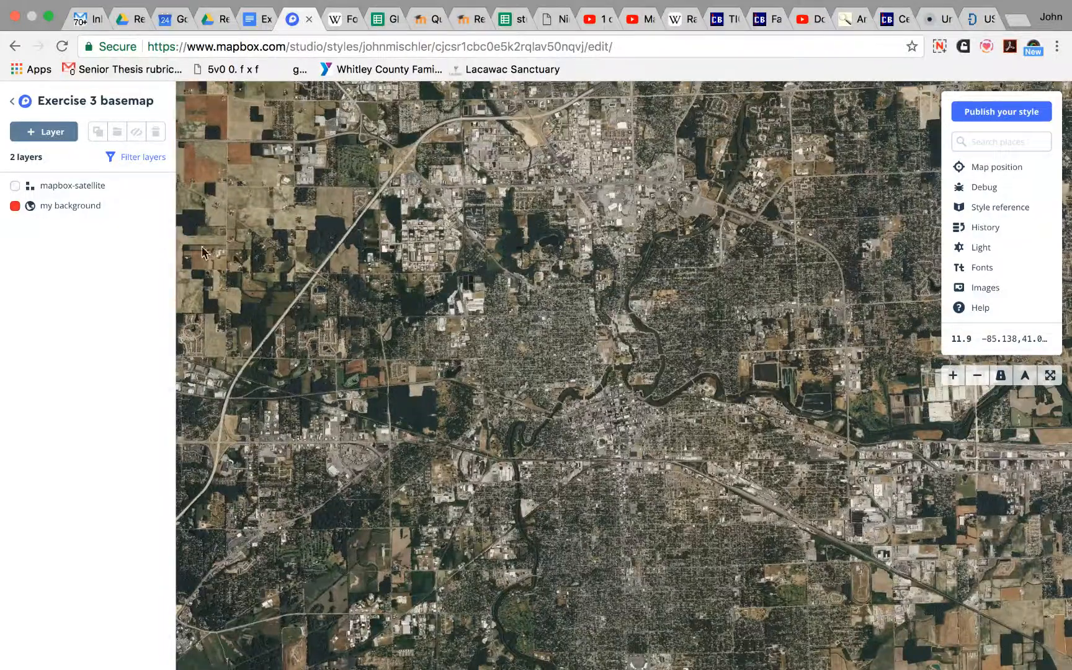
Step: Add a line layer from the road data of Mapbox Streets v7, with the Polygon and Point geometry types excluded
{"action": "left_click", "coordinate": [55, 133]}
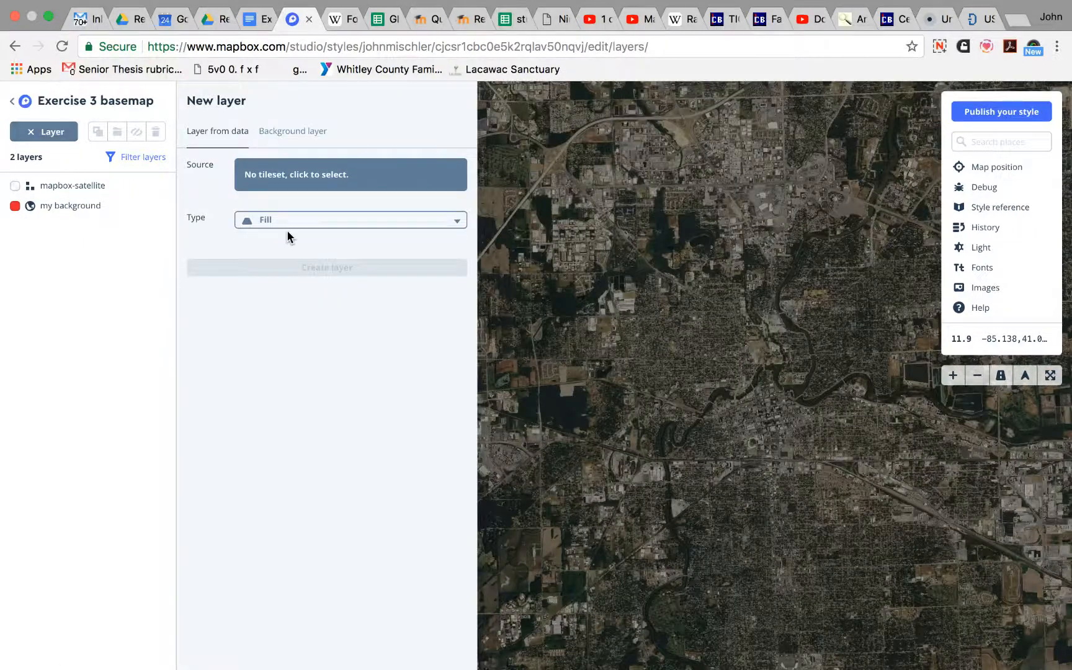
{"action": "left_click", "coordinate": [303, 179]}
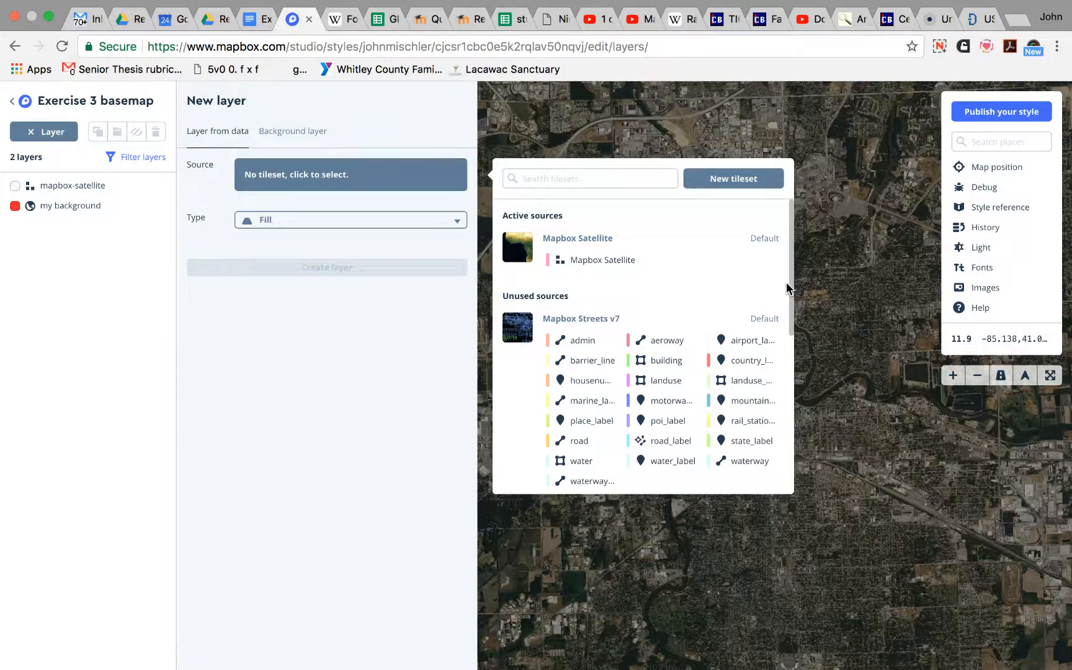
{"action": "left_click_drag", "start_coordinate": [791, 283], "coordinate": [799, 321]}
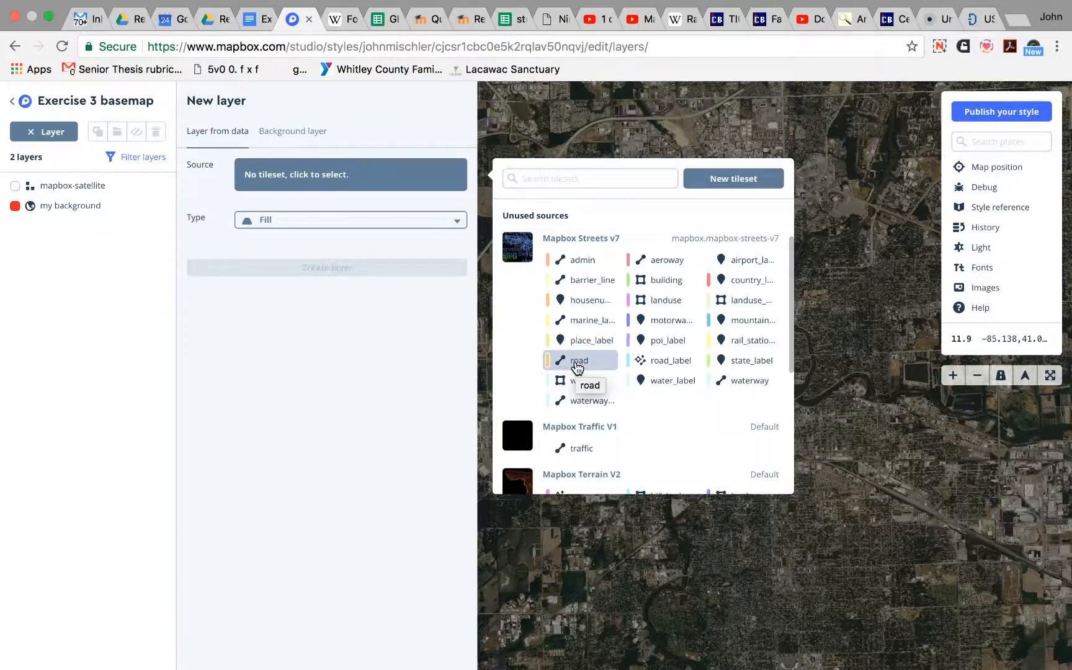
{"action": "left_click", "coordinate": [577, 359]}
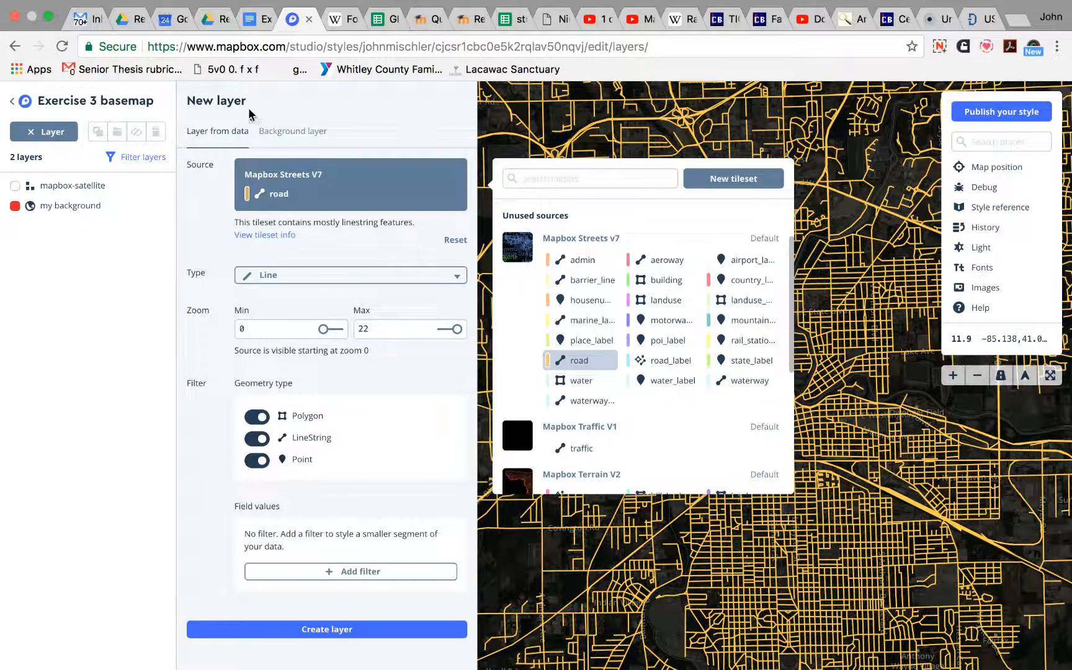
{"action": "left_click", "coordinate": [216, 101]}
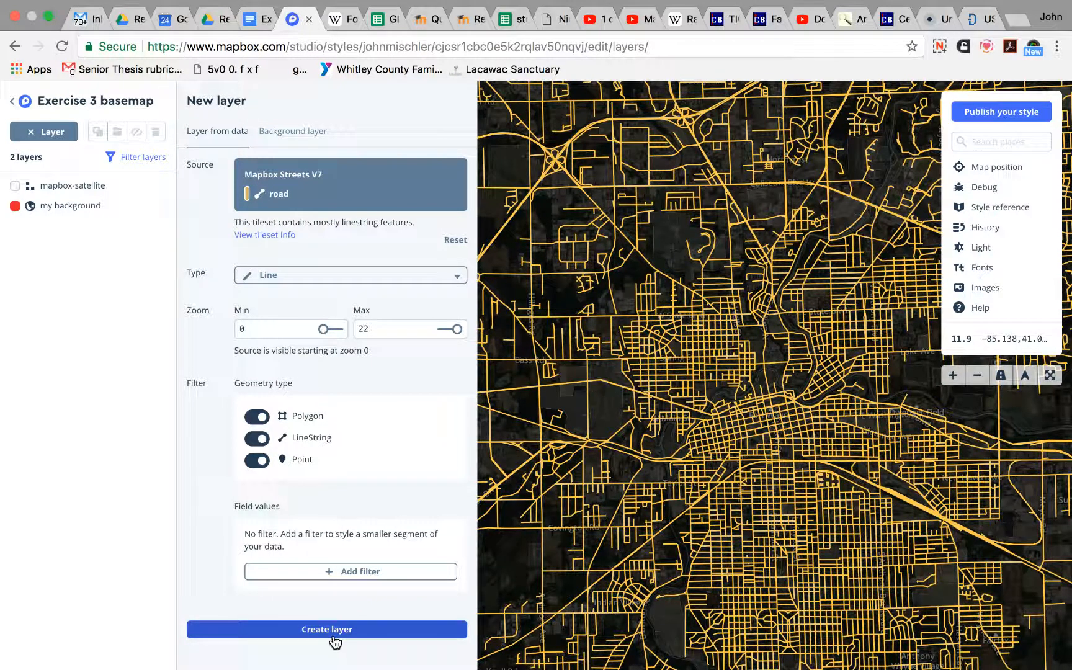
{"action": "left_click", "coordinate": [255, 462]}
{"action": "left_click", "coordinate": [251, 418]}
{"action": "left_click", "coordinate": [349, 629]}
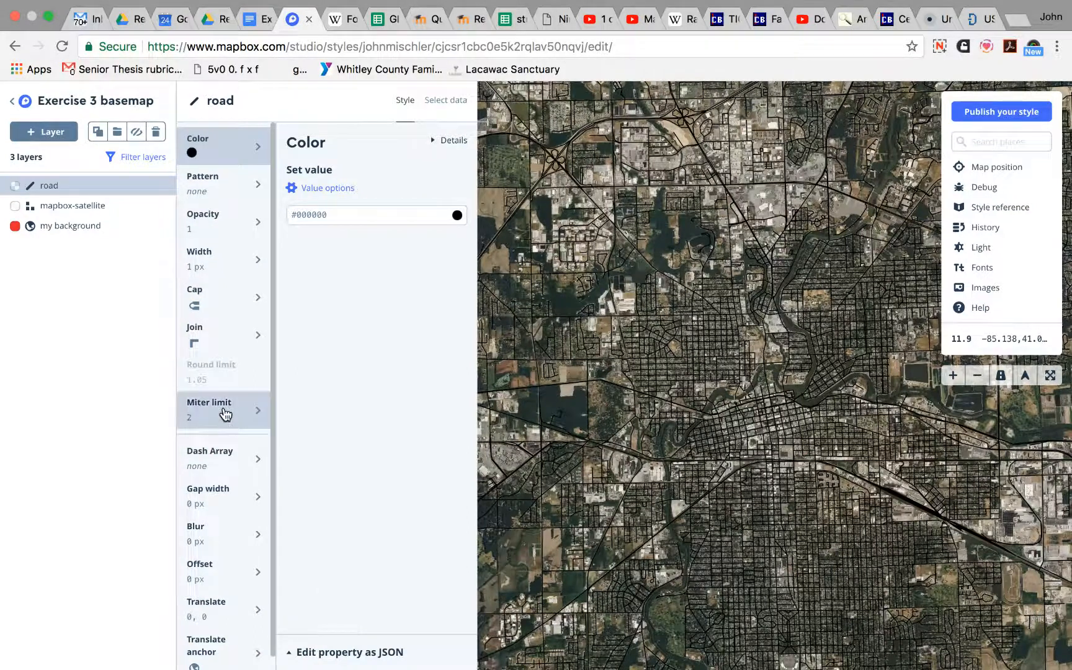
Step: Set the road layer's color directly to yellow, hsl(59, 83%, 51%)
{"action": "left_click", "coordinate": [32, 189]}
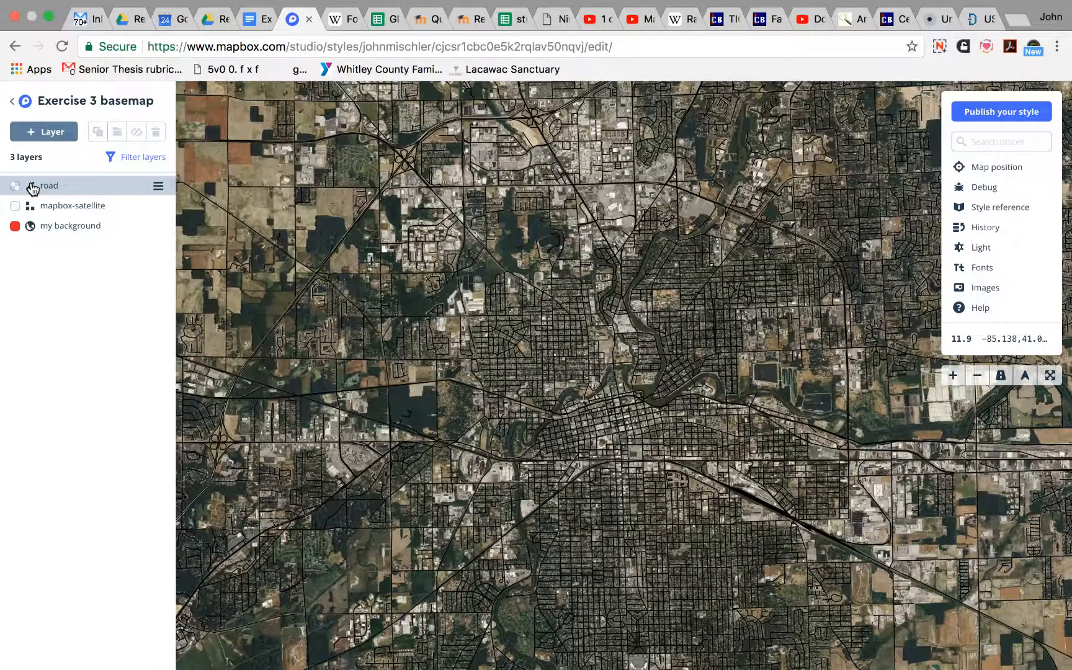
{"action": "left_click", "coordinate": [80, 193]}
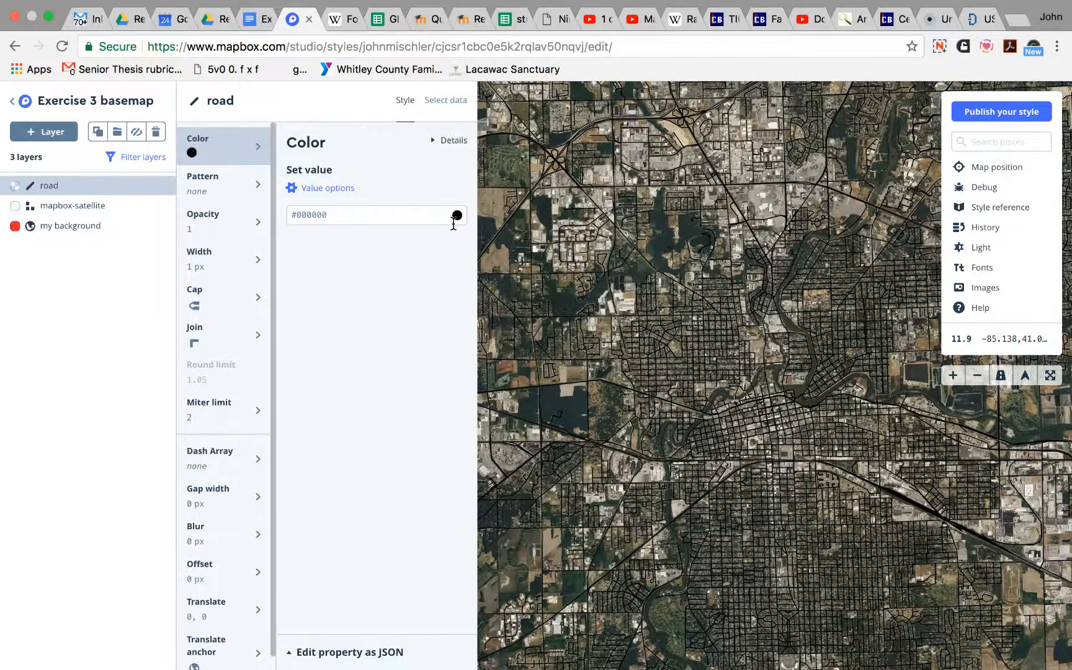
{"action": "left_click", "coordinate": [341, 191]}
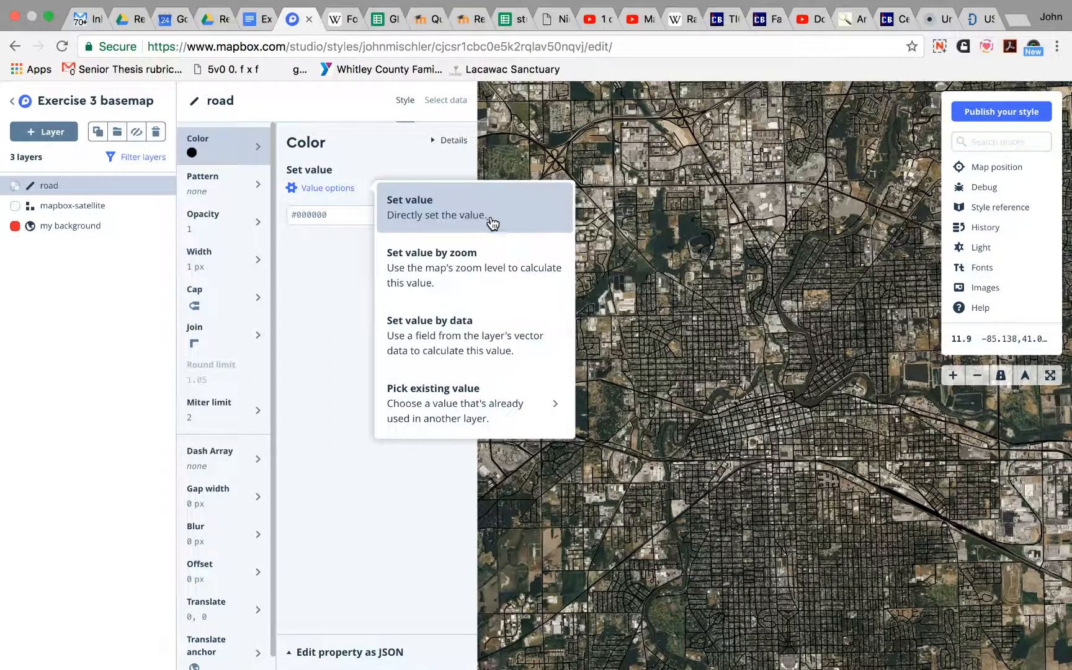
{"action": "left_click", "coordinate": [465, 218]}
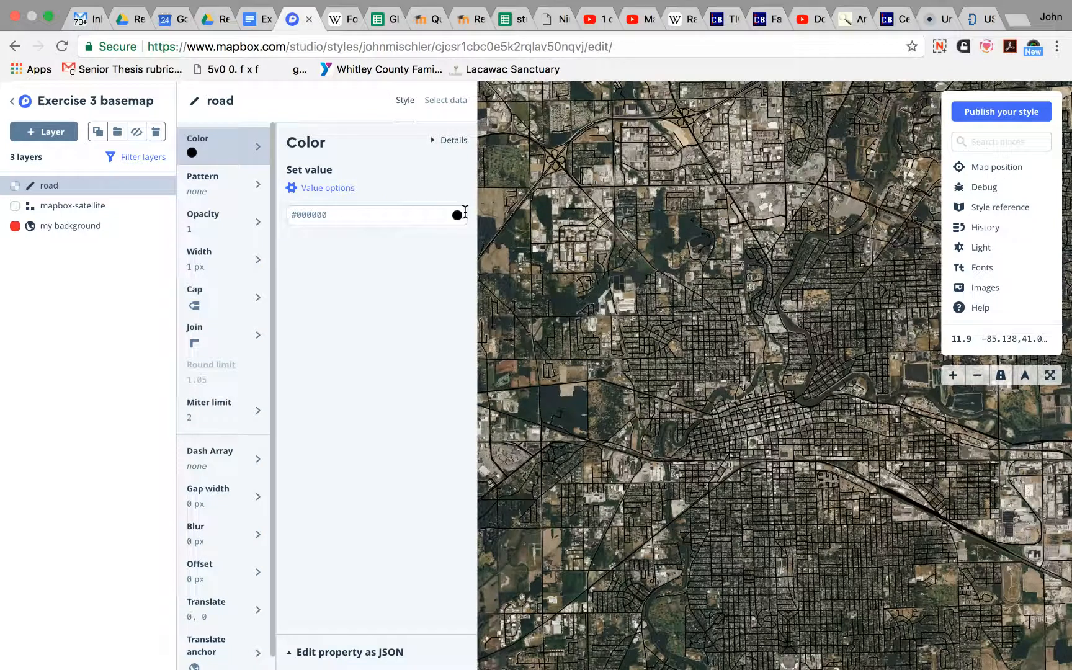
{"action": "left_click", "coordinate": [327, 188]}
{"action": "left_click", "coordinate": [413, 210]}
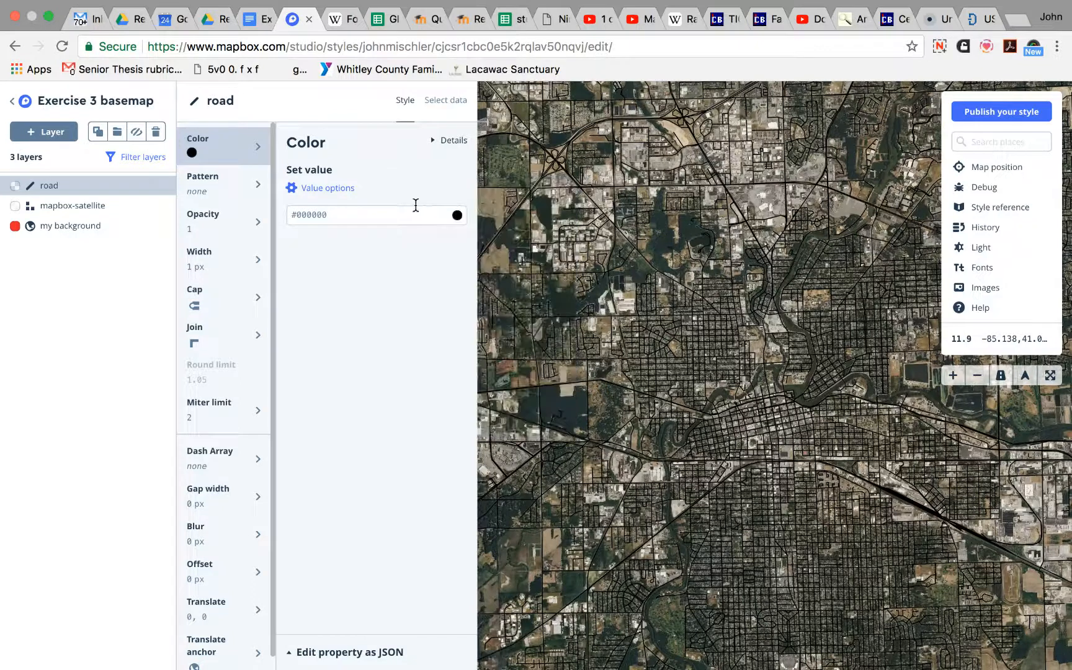
{"action": "left_click", "coordinate": [458, 216]}
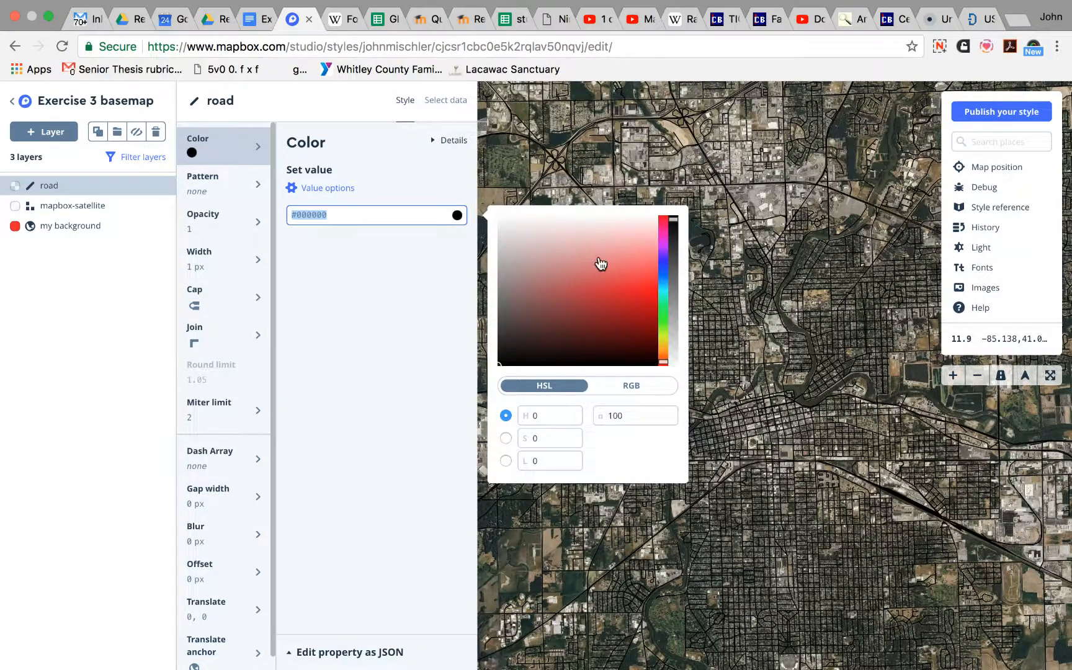
{"action": "left_click", "coordinate": [664, 344]}
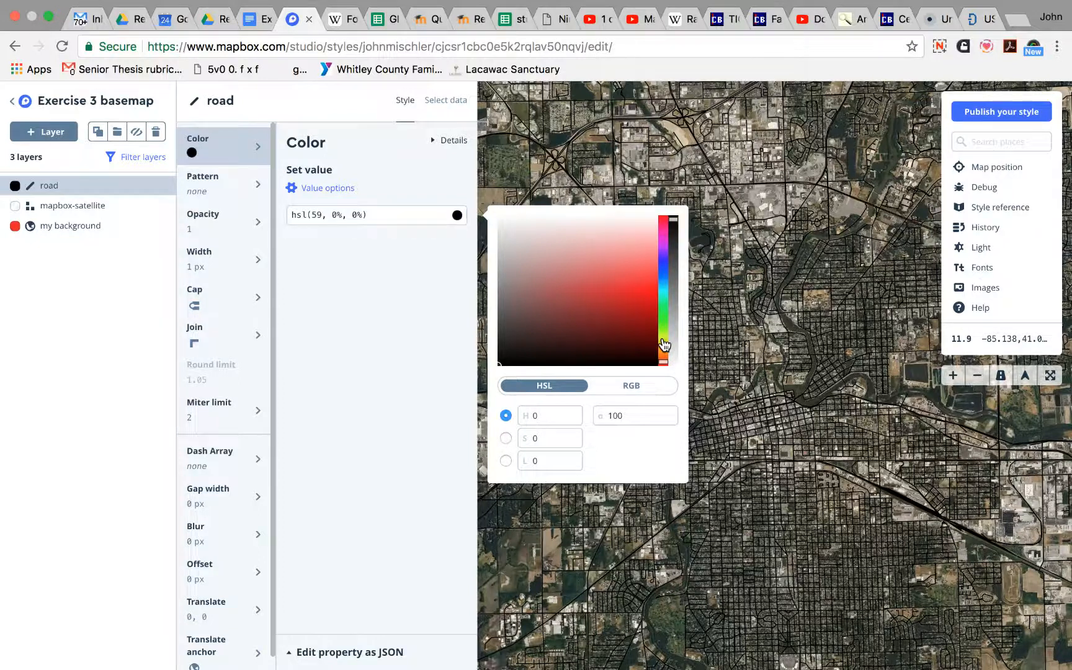
{"action": "left_click_drag", "start_coordinate": [648, 316], "coordinate": [631, 289]}
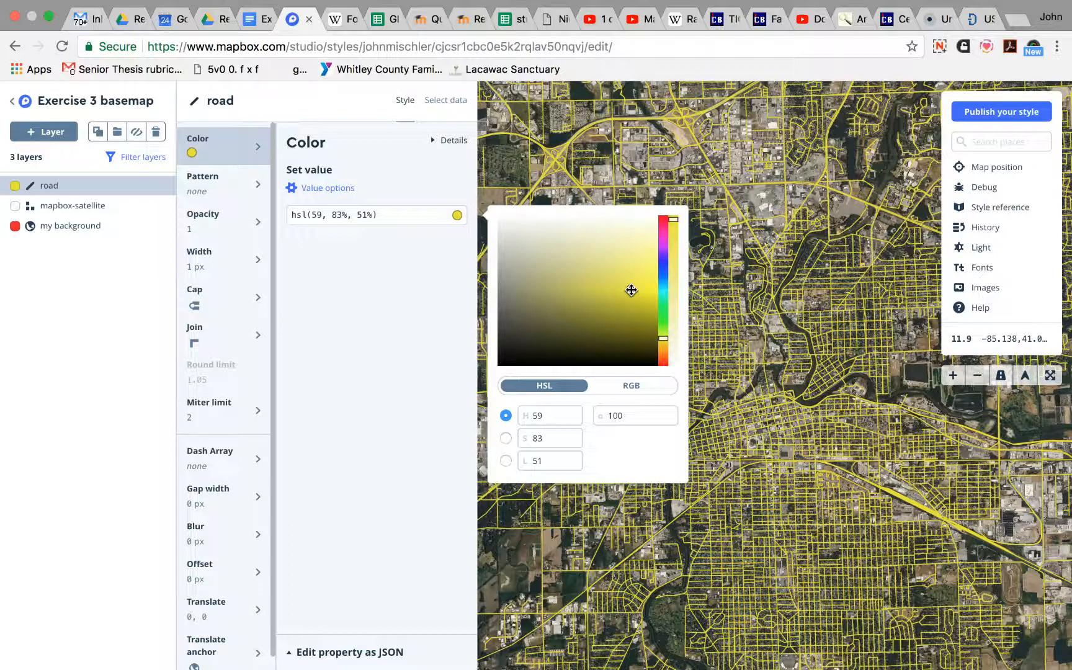
{"action": "left_click", "coordinate": [400, 391]}
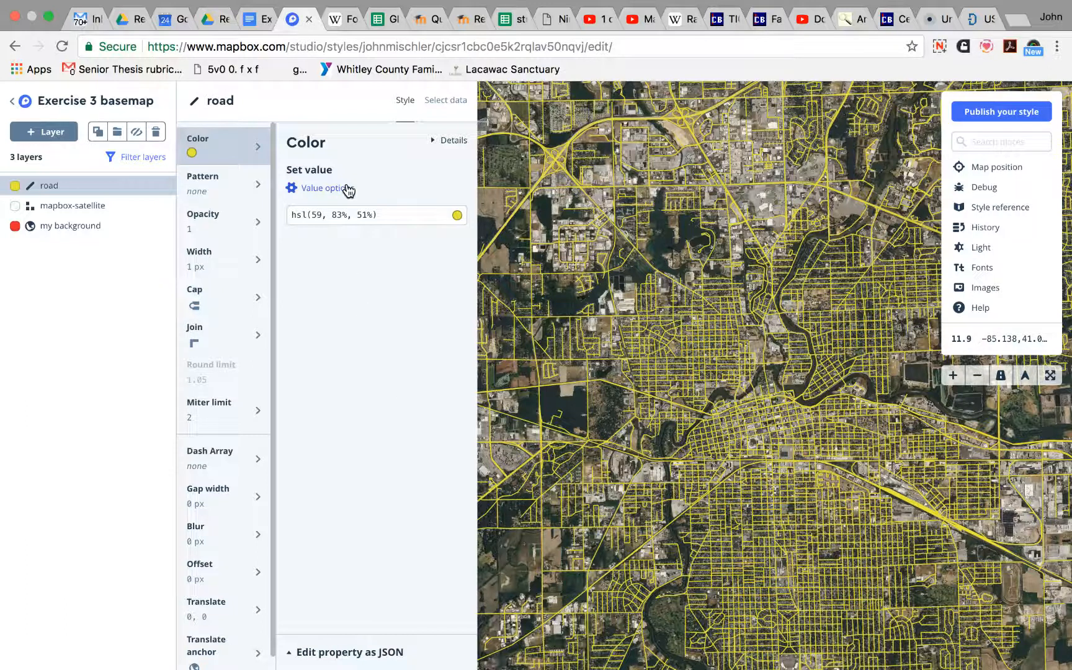
Step: Inspect the road layer's source data attributes for a diagonal road near Franke Park and a street just north of downtown
{"action": "left_click", "coordinate": [449, 102]}
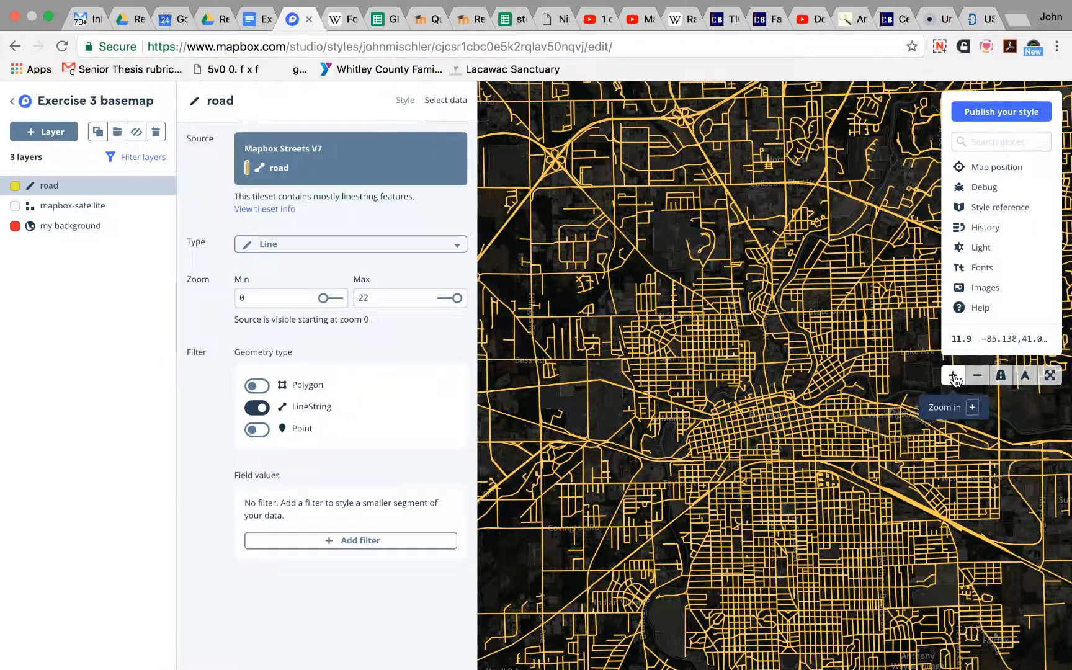
{"action": "left_click", "coordinate": [949, 377]}
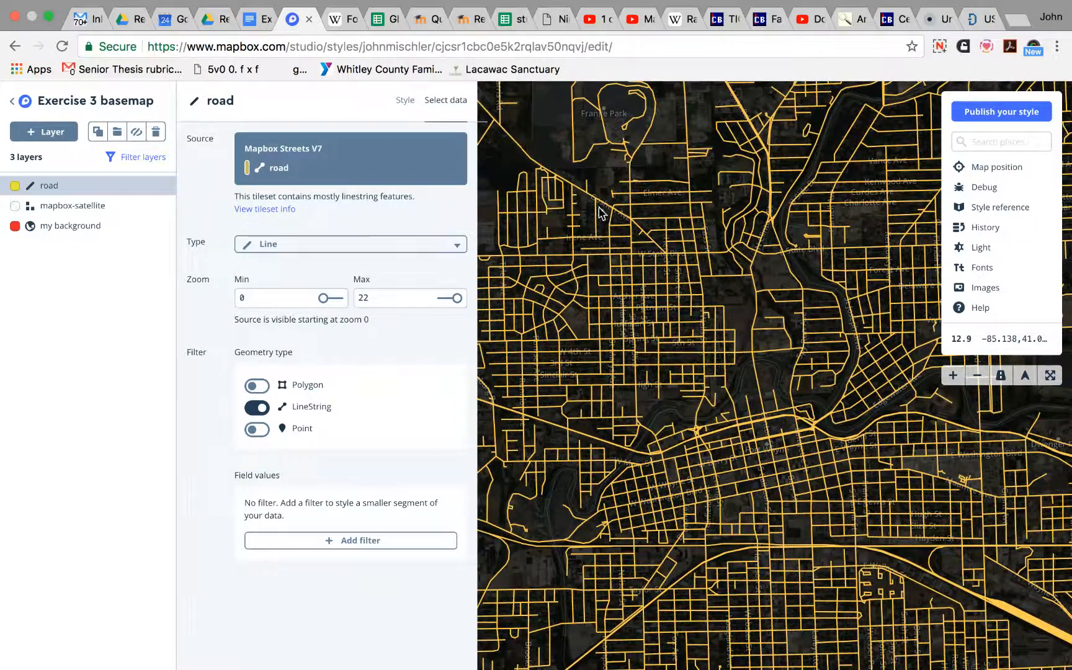
{"action": "left_click", "coordinate": [525, 159]}
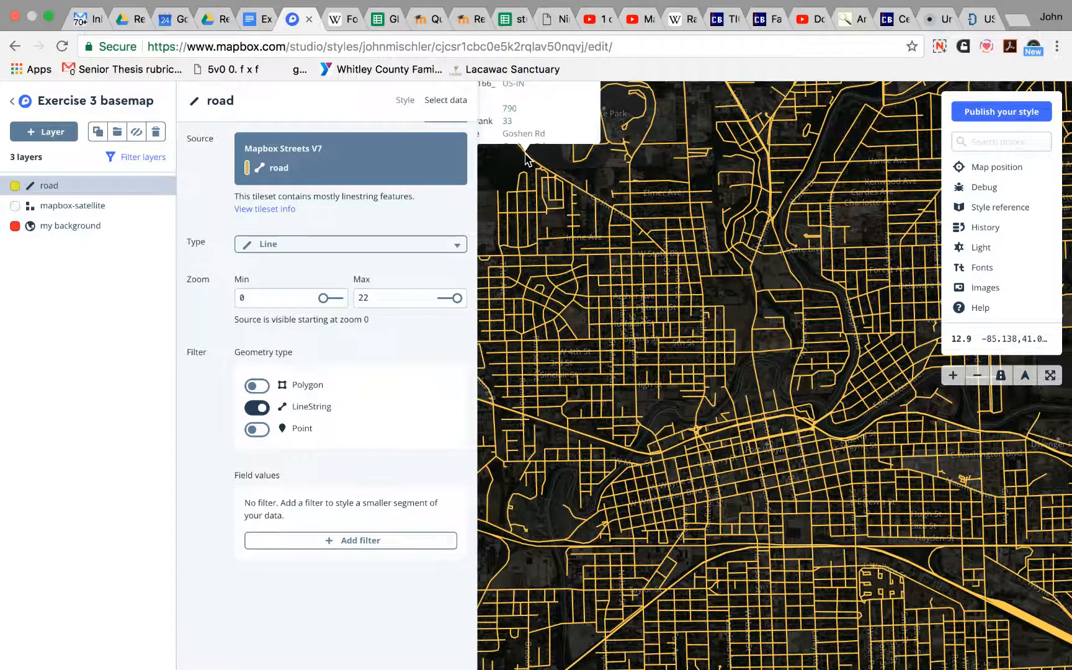
{"action": "left_click", "coordinate": [733, 406]}
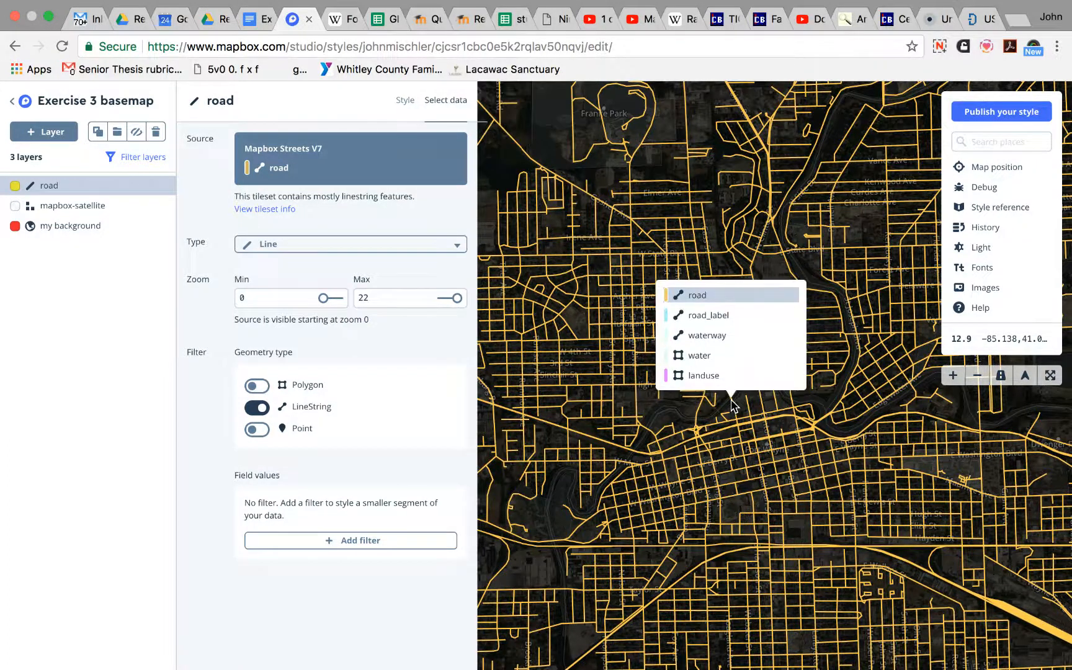
{"action": "left_click", "coordinate": [732, 407]}
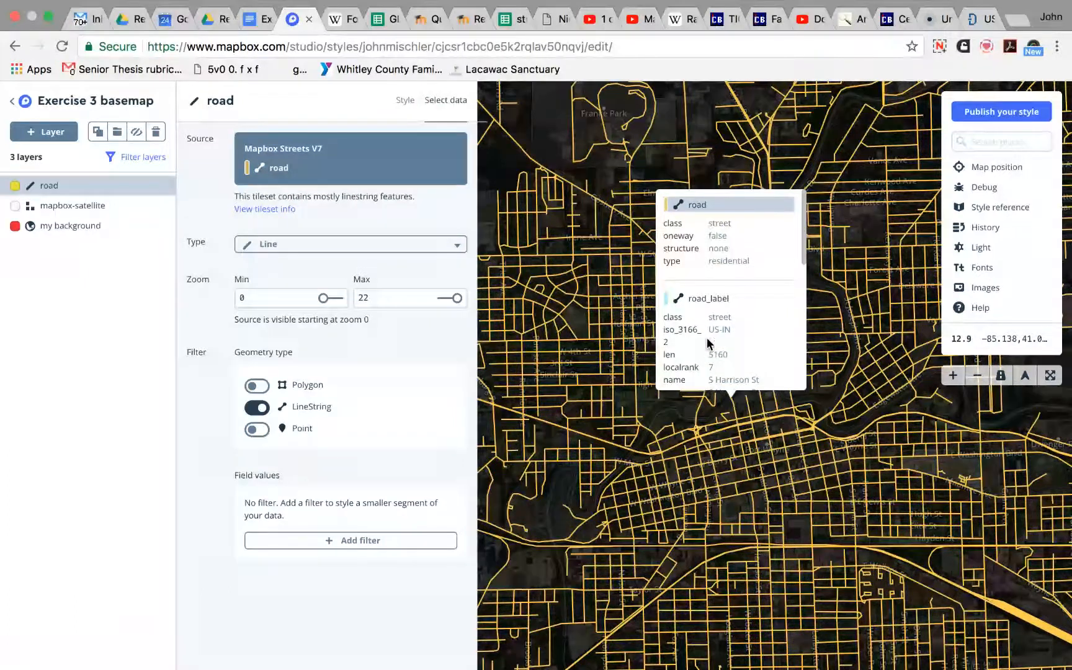
Step: Set the road layer's color by data, using the class field with a text domain type
{"action": "left_click", "coordinate": [403, 102]}
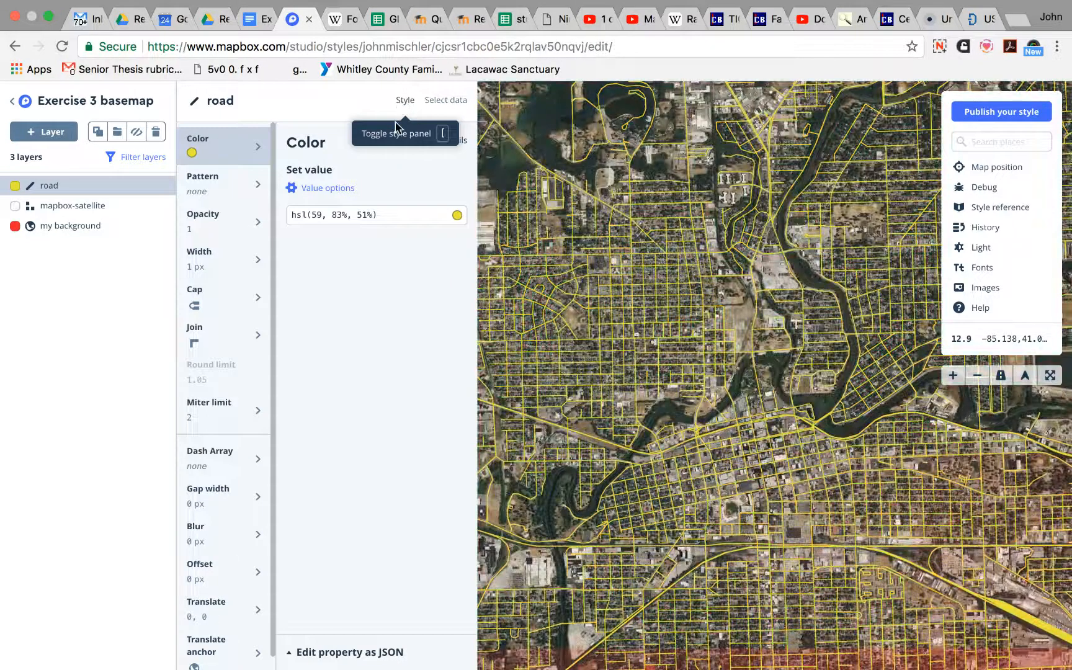
{"action": "left_click", "coordinate": [325, 190]}
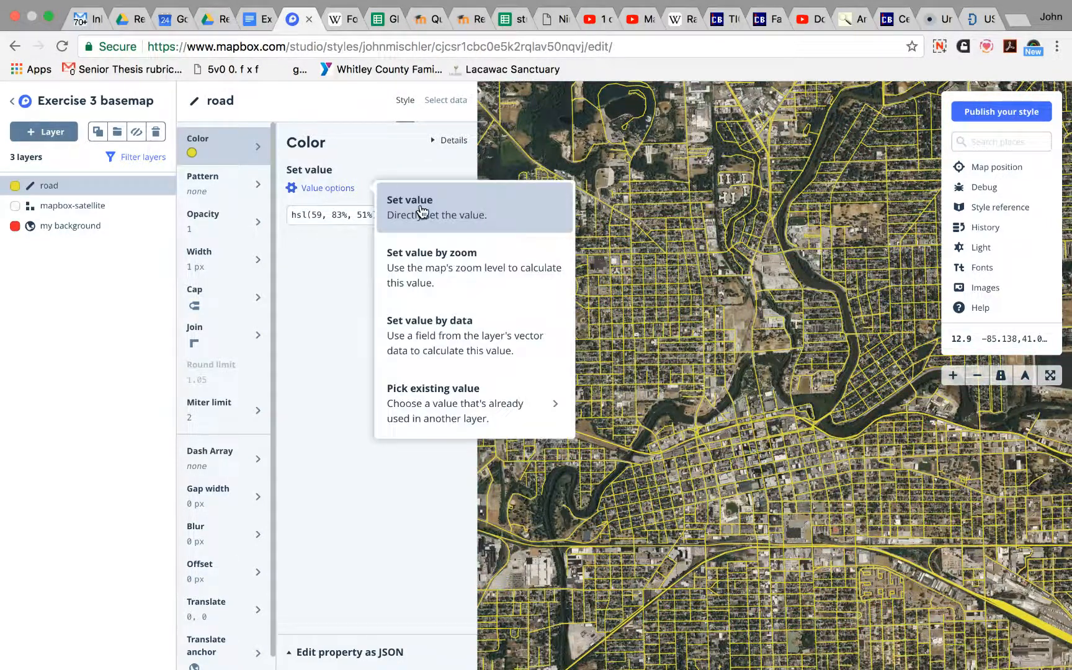
{"action": "left_click", "coordinate": [437, 333]}
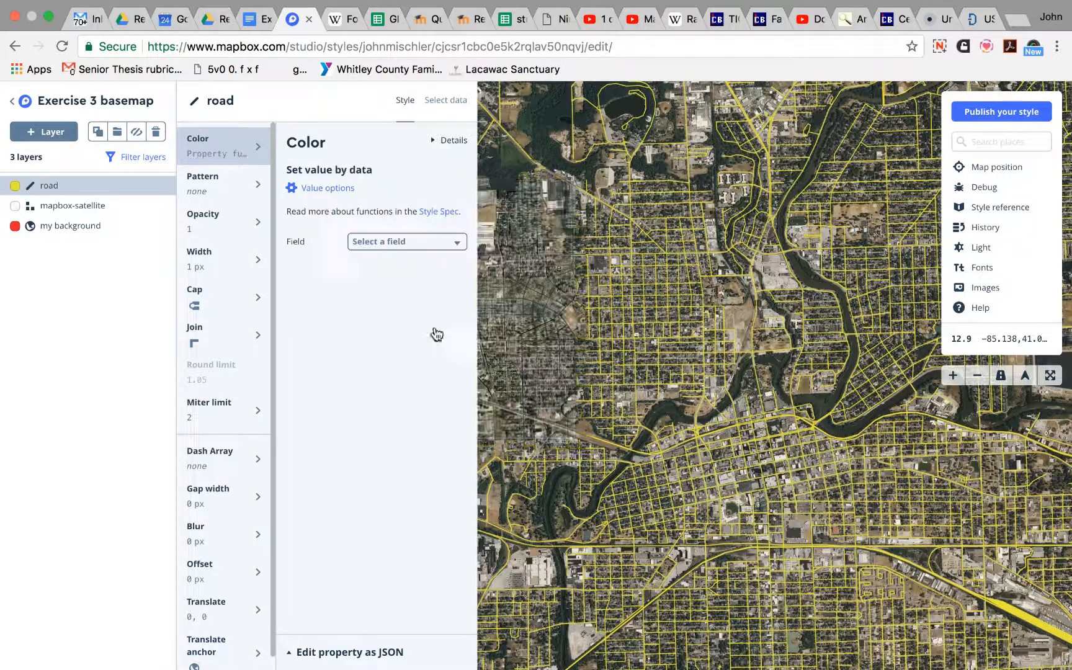
{"action": "left_click", "coordinate": [447, 241]}
{"action": "left_click", "coordinate": [438, 253]}
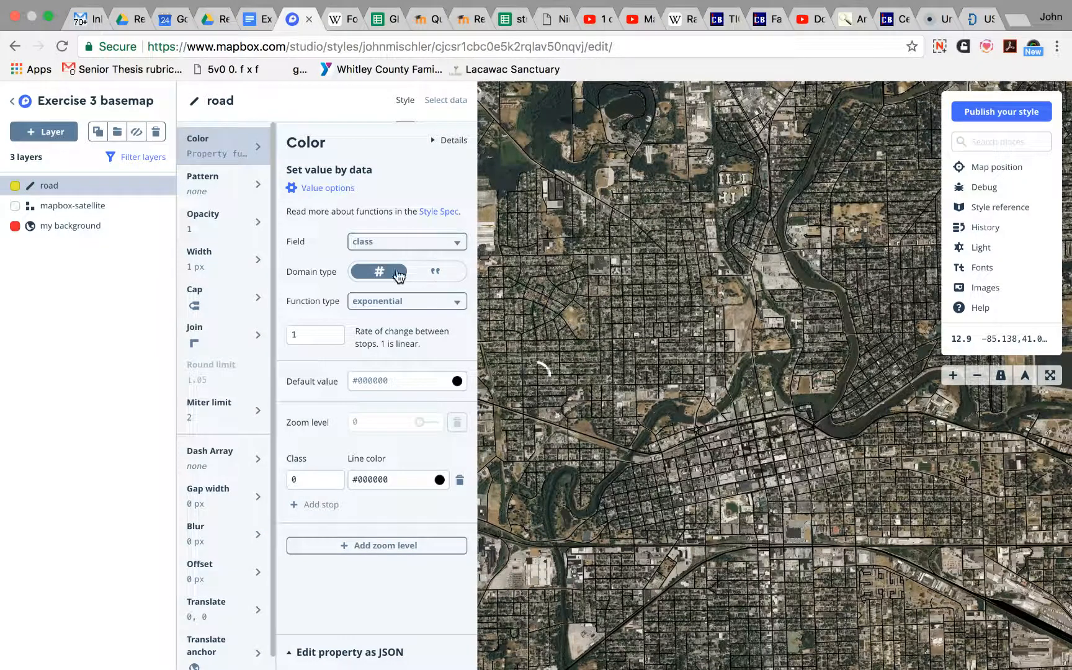
{"action": "left_click", "coordinate": [436, 273]}
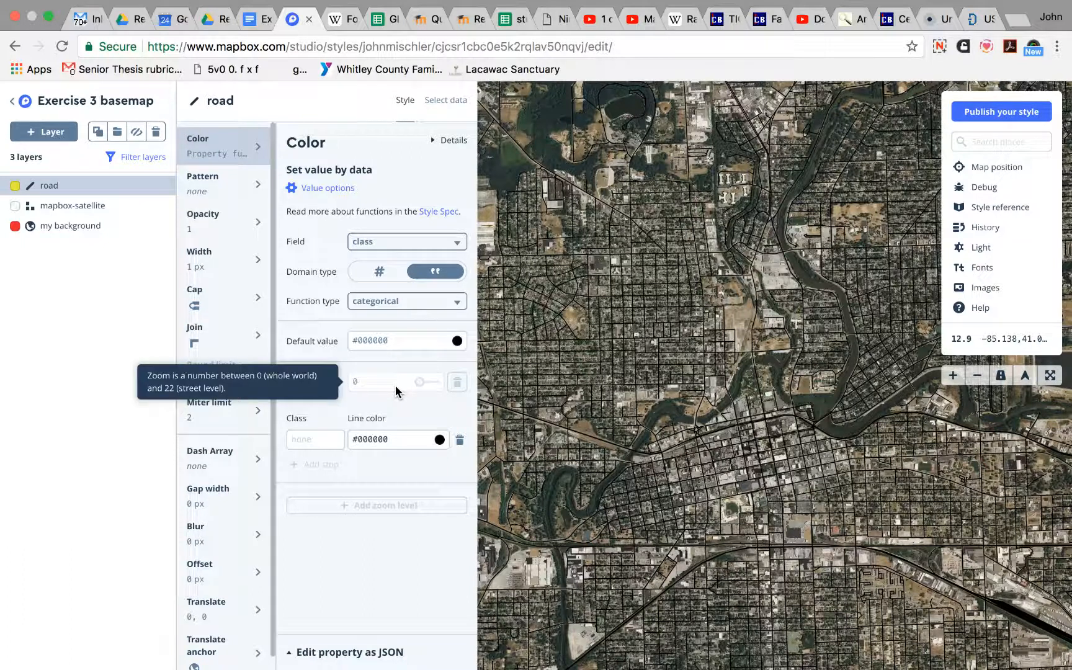
Step: Give roads of class street a red line color, hsl(0, 81%, 52%)
{"action": "left_click", "coordinate": [320, 441]}
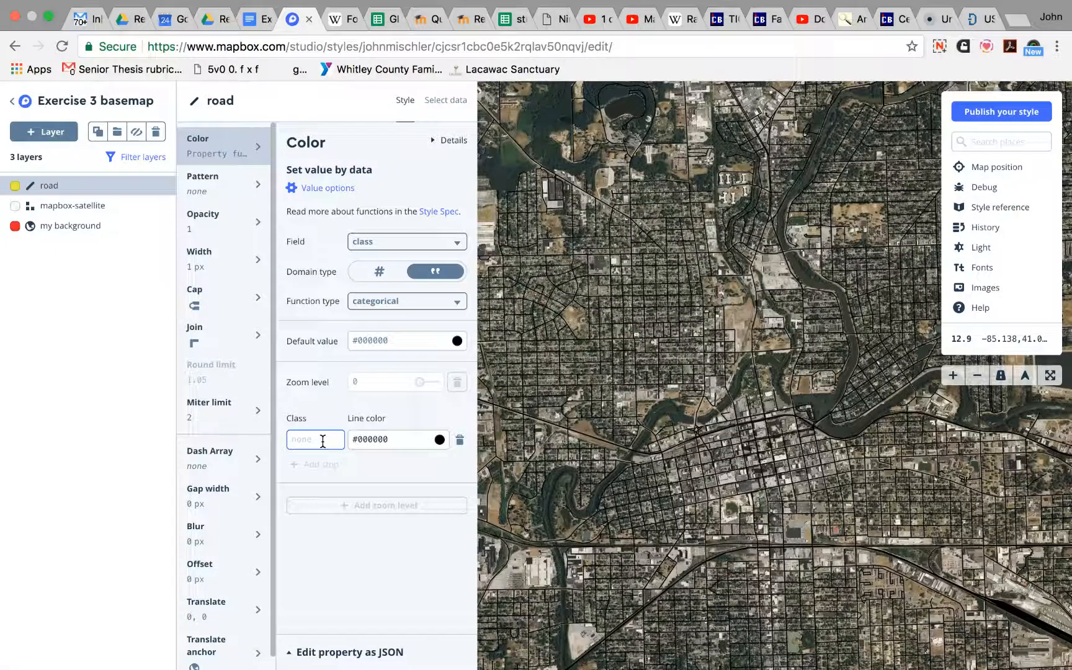
{"action": "type", "text": "street"}
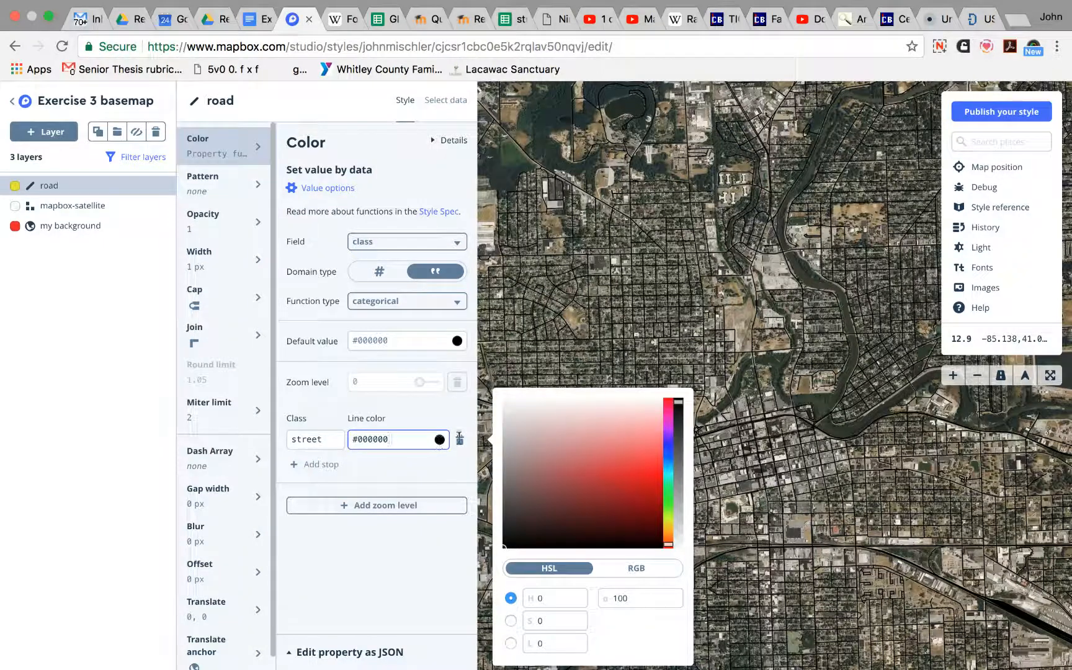
{"action": "left_click", "coordinate": [669, 406]}
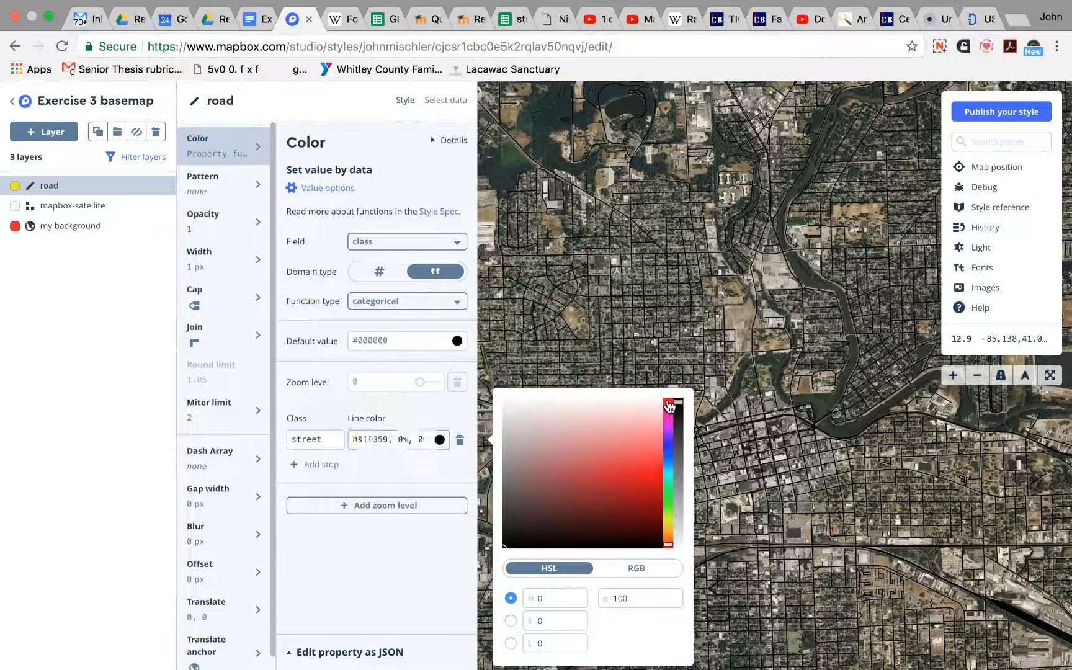
{"action": "left_click", "coordinate": [633, 471]}
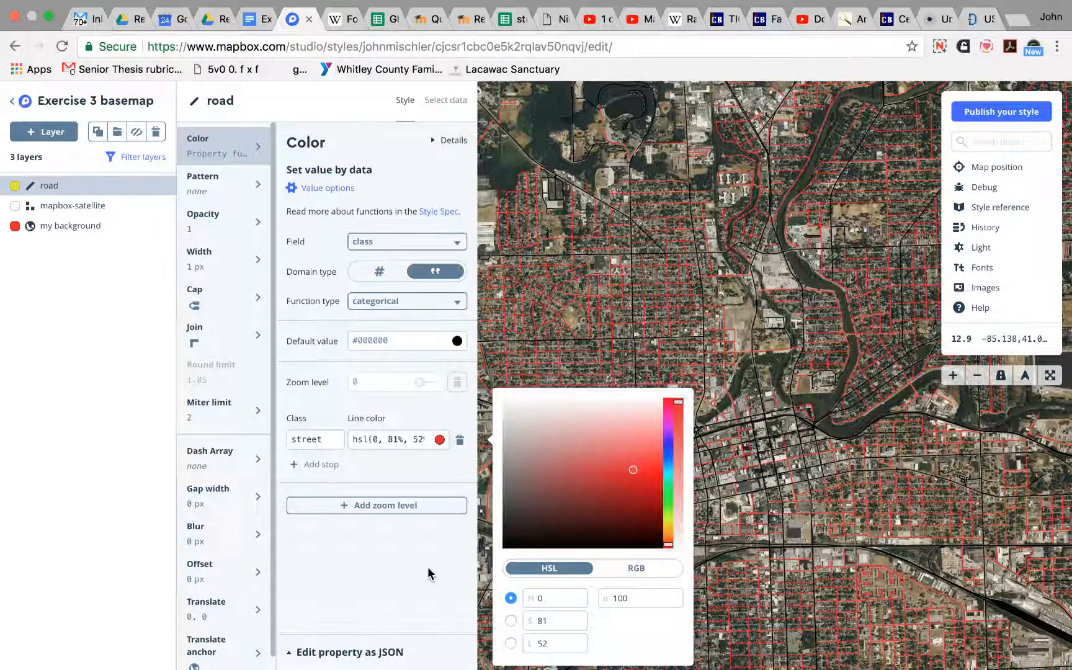
{"action": "left_click", "coordinate": [381, 575]}
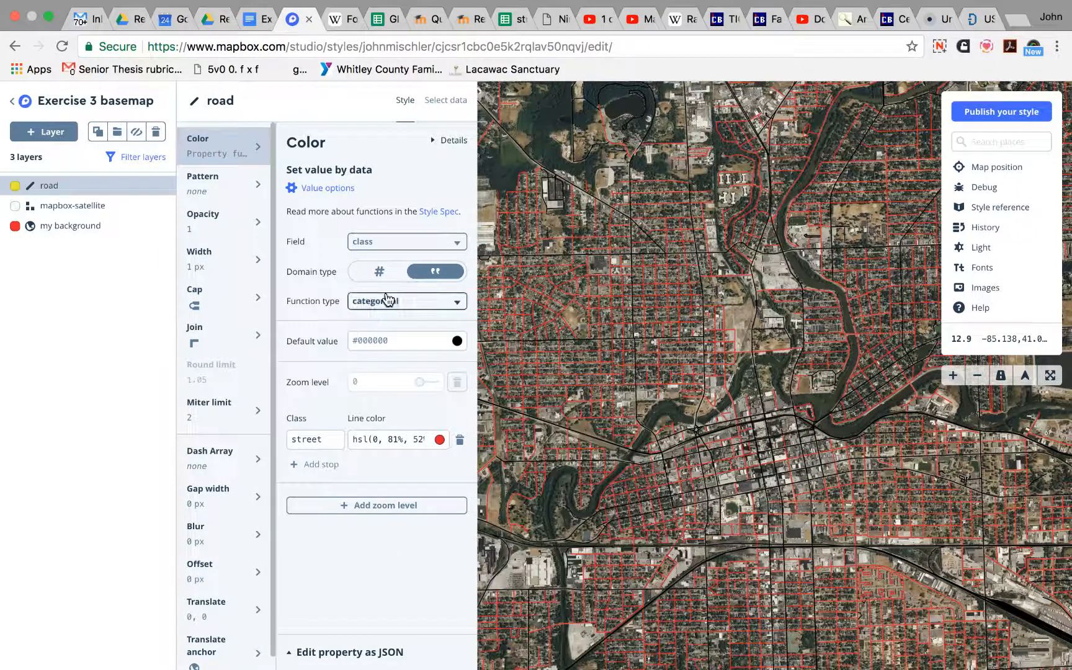
Step: Examine the source data classes of the diagonal road beside Franke Park and the large highway northwest of the city
{"action": "left_click", "coordinate": [439, 102]}
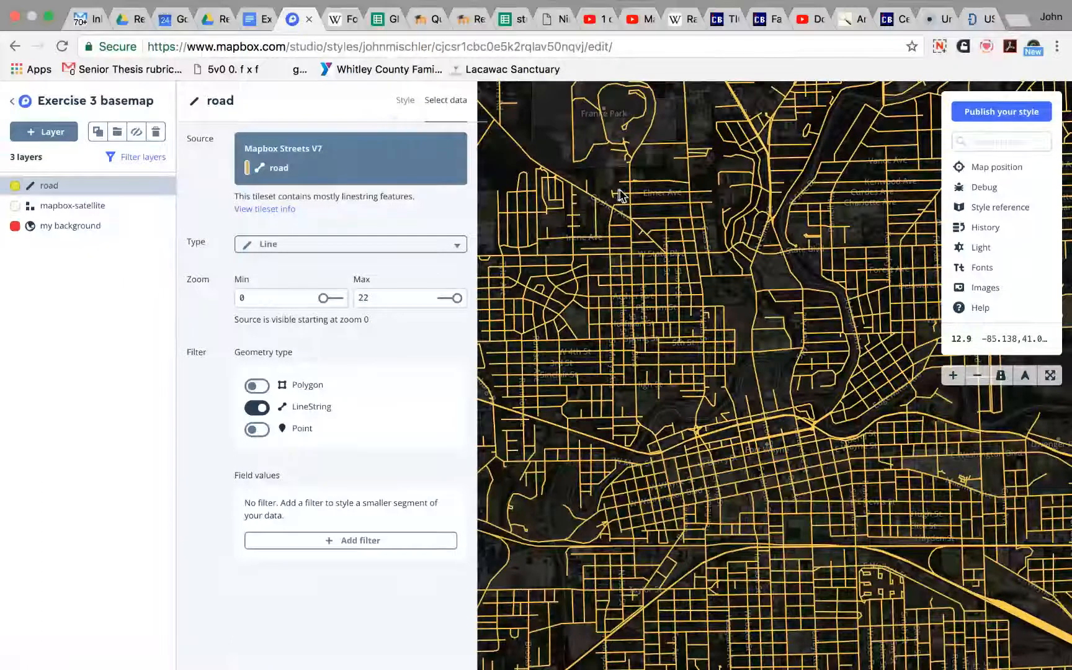
{"action": "left_click", "coordinate": [525, 156]}
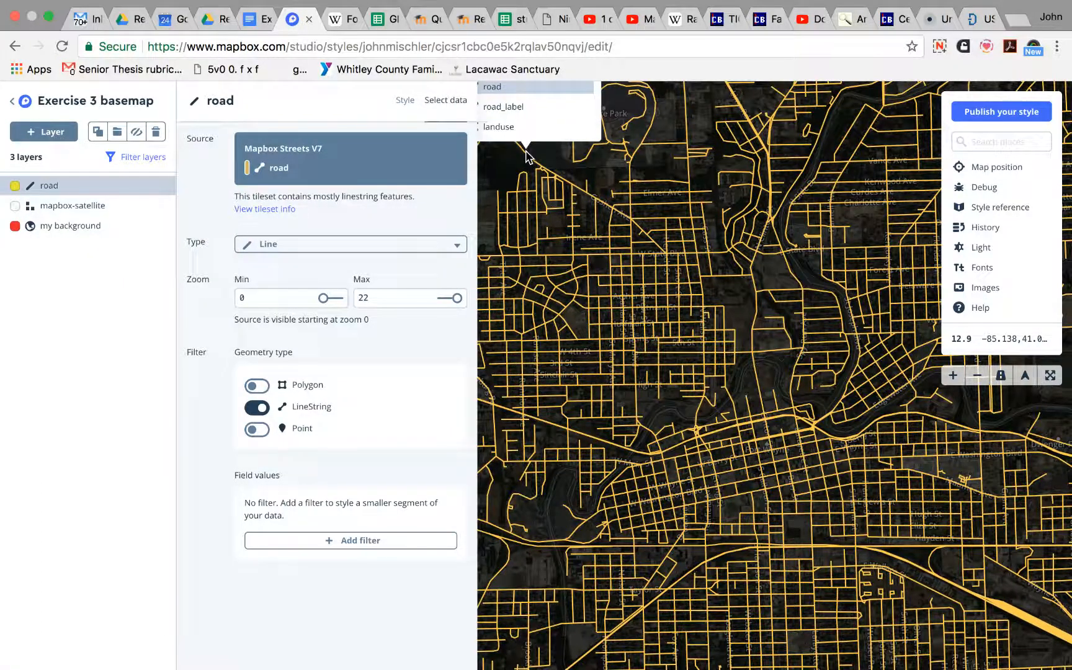
{"action": "left_click", "coordinate": [570, 267]}
{"action": "left_click_drag", "start_coordinate": [571, 267], "coordinate": [832, 488]}
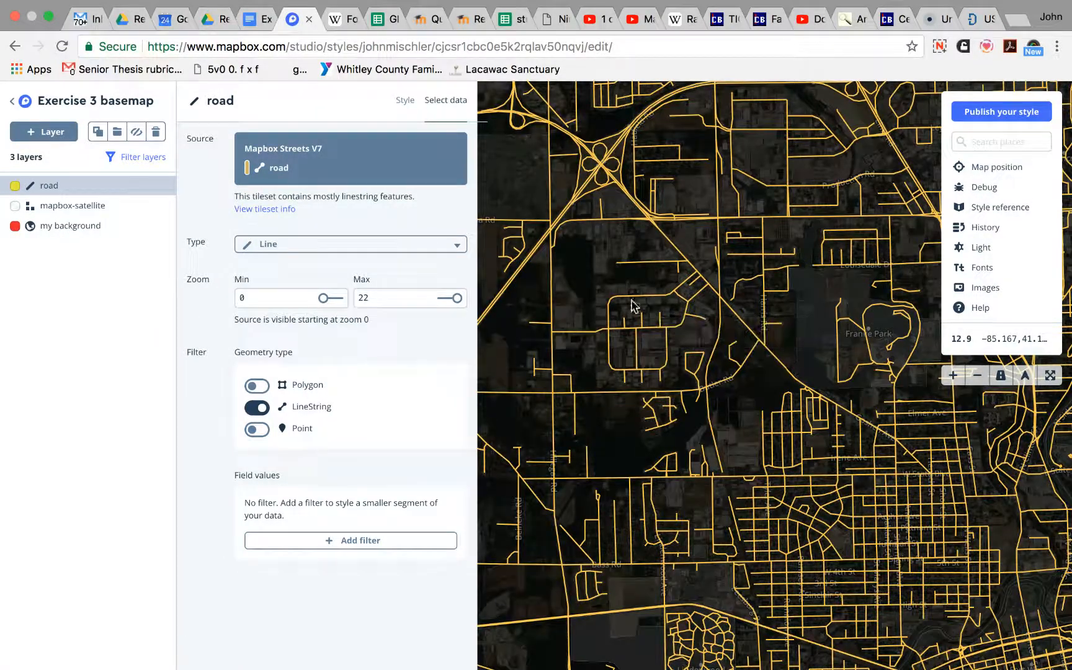
{"action": "left_click", "coordinate": [774, 357]}
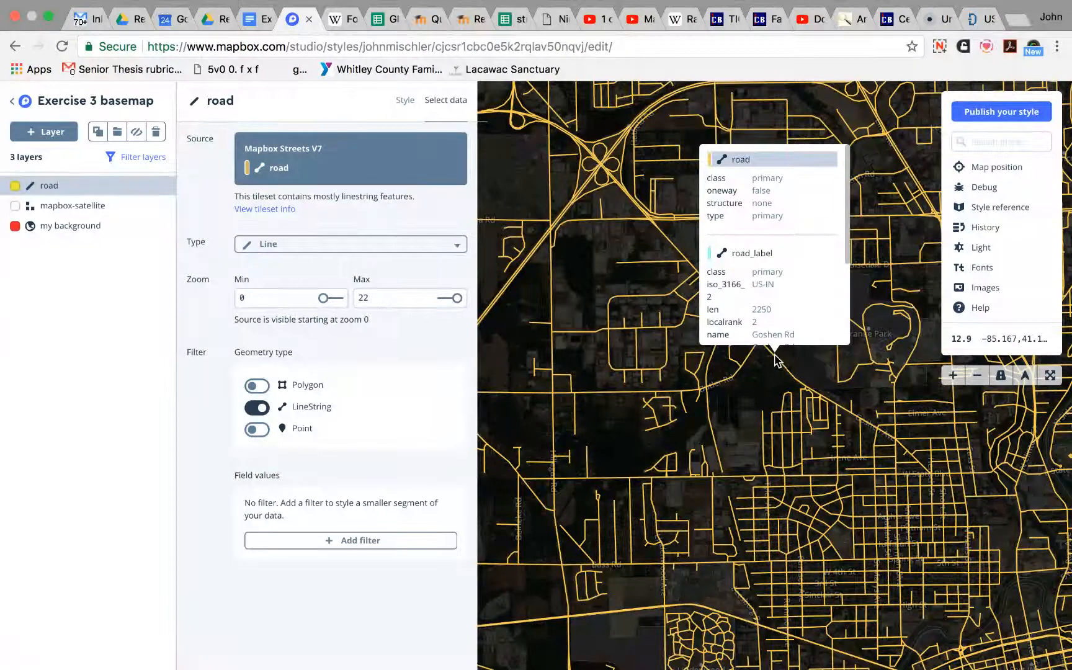
{"action": "left_click", "coordinate": [529, 261]}
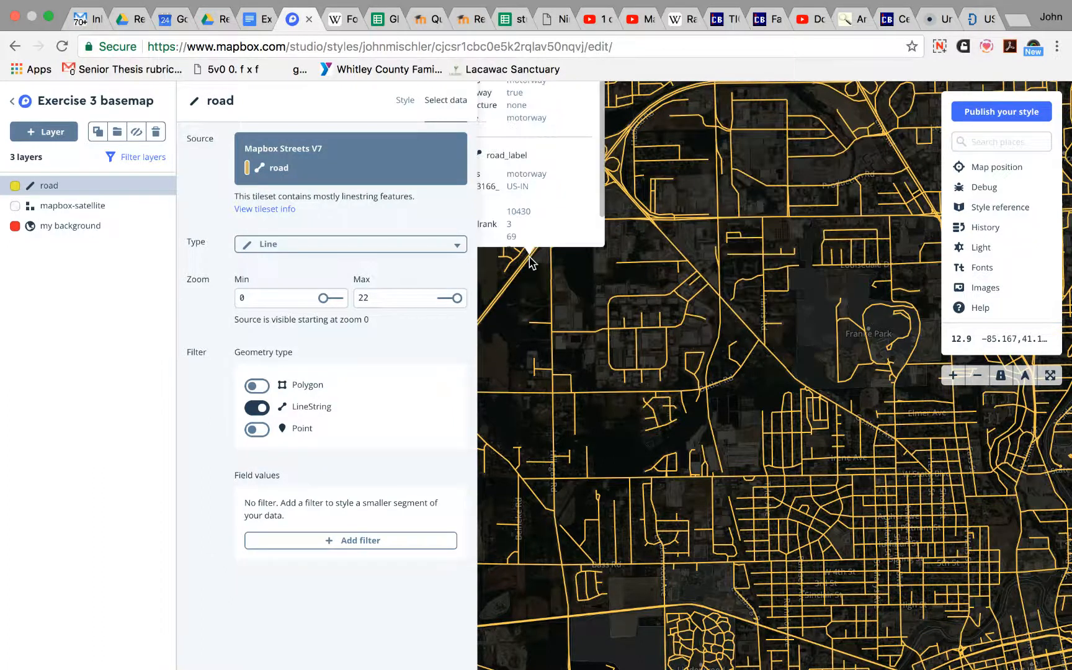
{"action": "left_click_drag", "start_coordinate": [555, 290], "coordinate": [722, 478]}
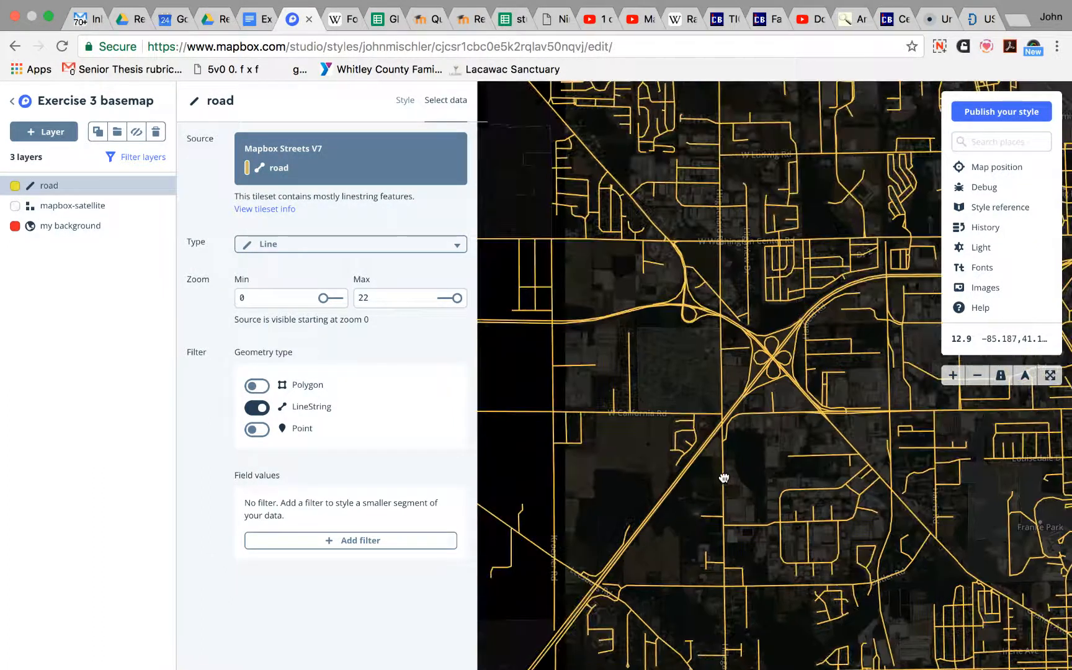
{"action": "left_click", "coordinate": [664, 495]}
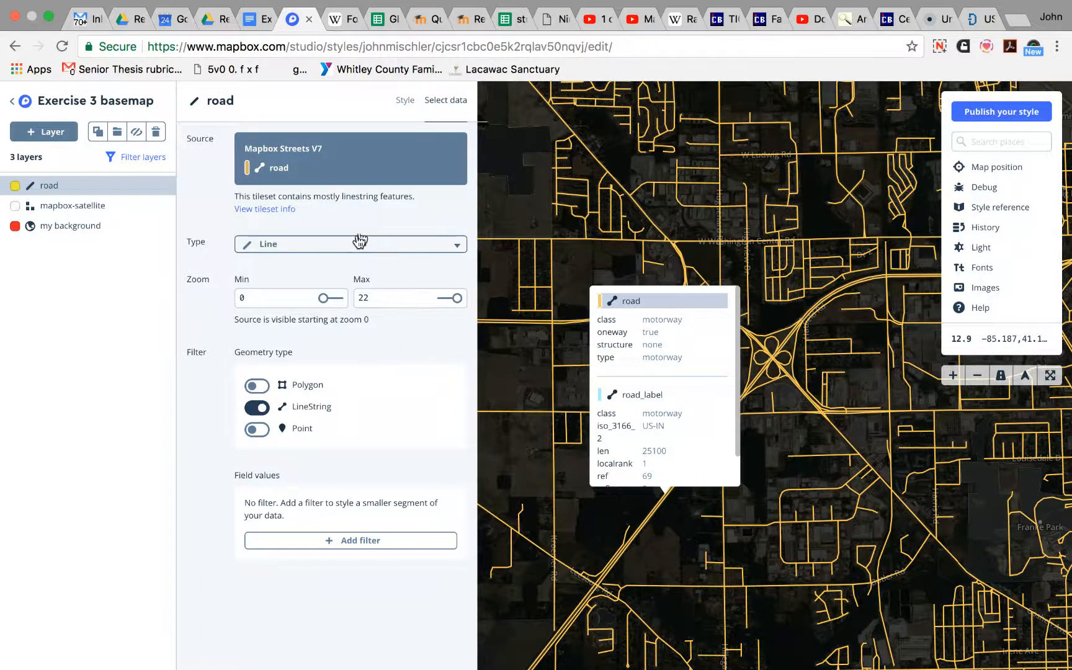
Step: Add a color stop for class primary with an orange-yellow line color, hsl(44, 82%, 51%)
{"action": "left_click", "coordinate": [407, 101]}
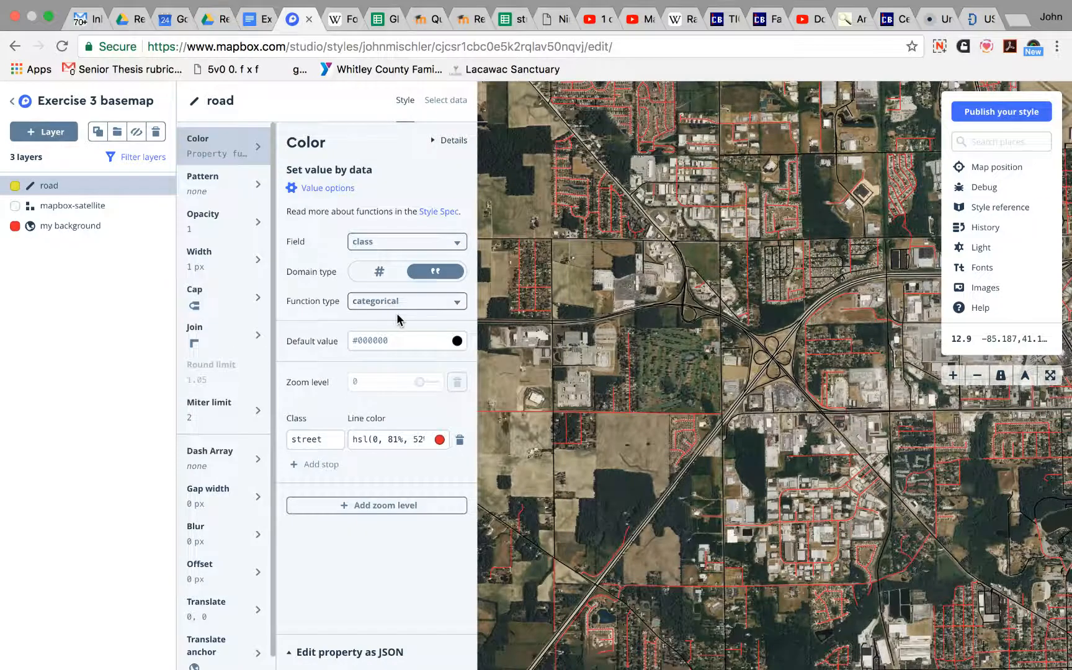
{"action": "left_click", "coordinate": [320, 464]}
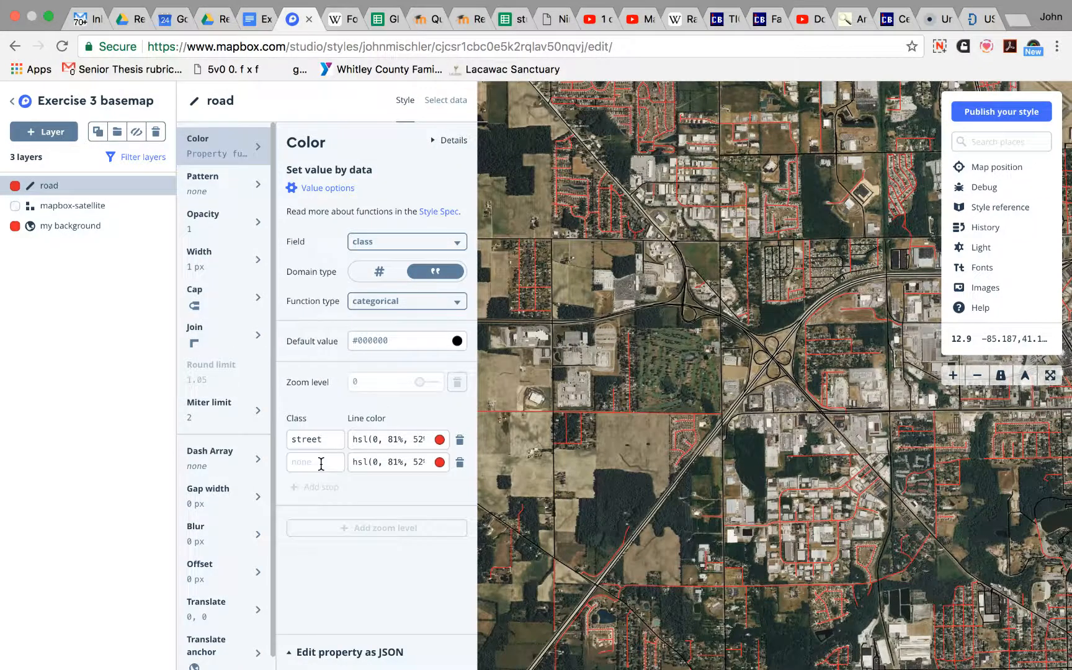
{"action": "type", "text": "p"}
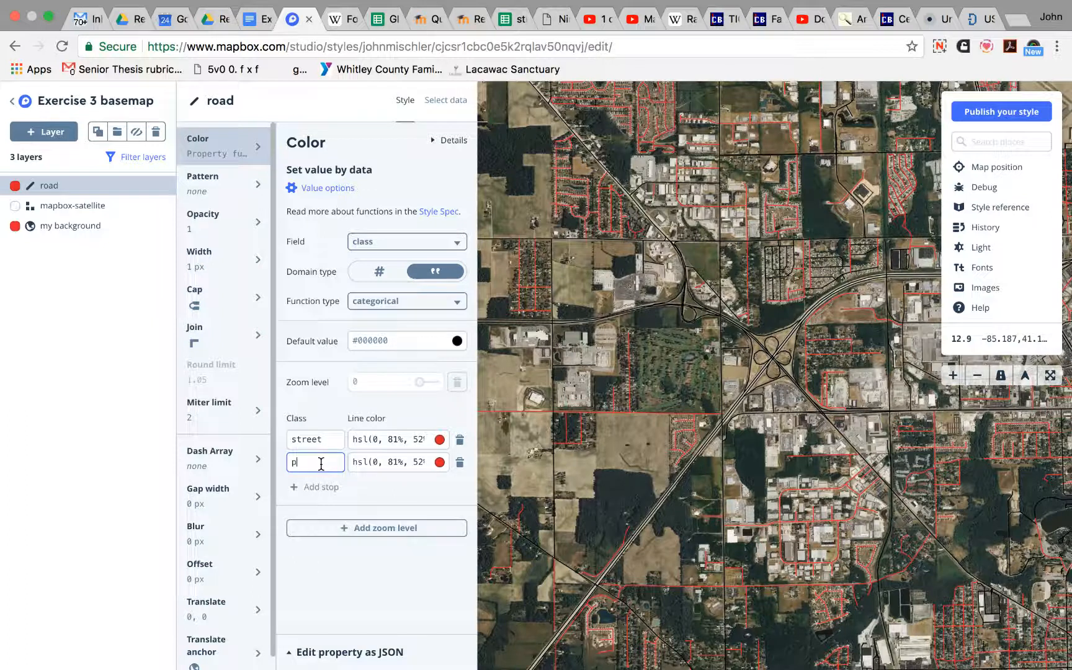
{"action": "type", "text": "rimary"}
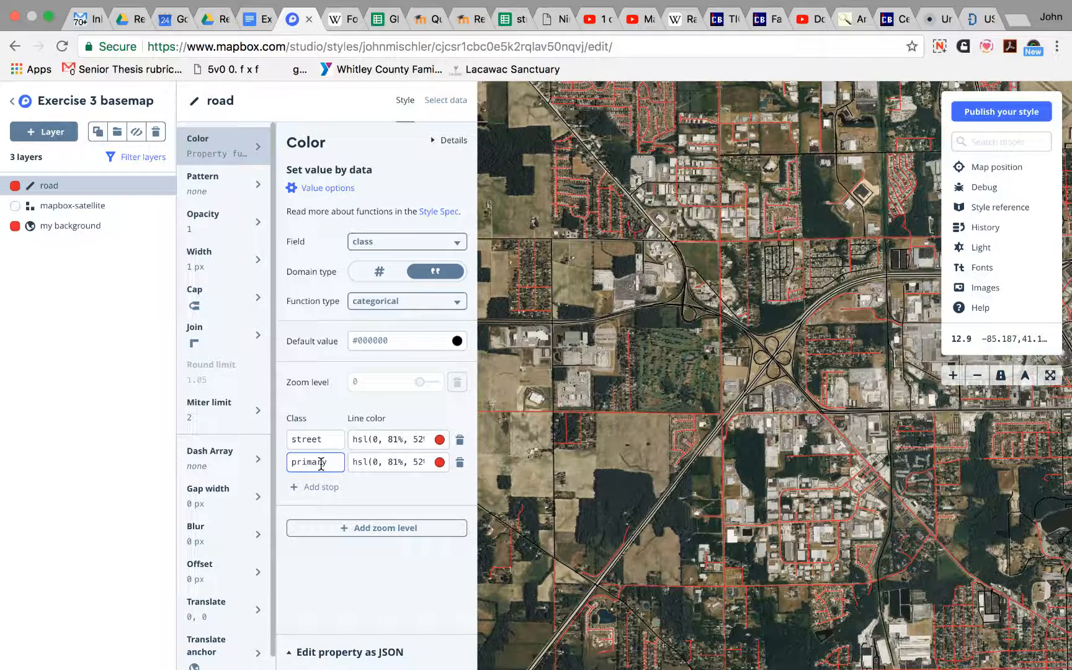
{"action": "left_click", "coordinate": [440, 463]}
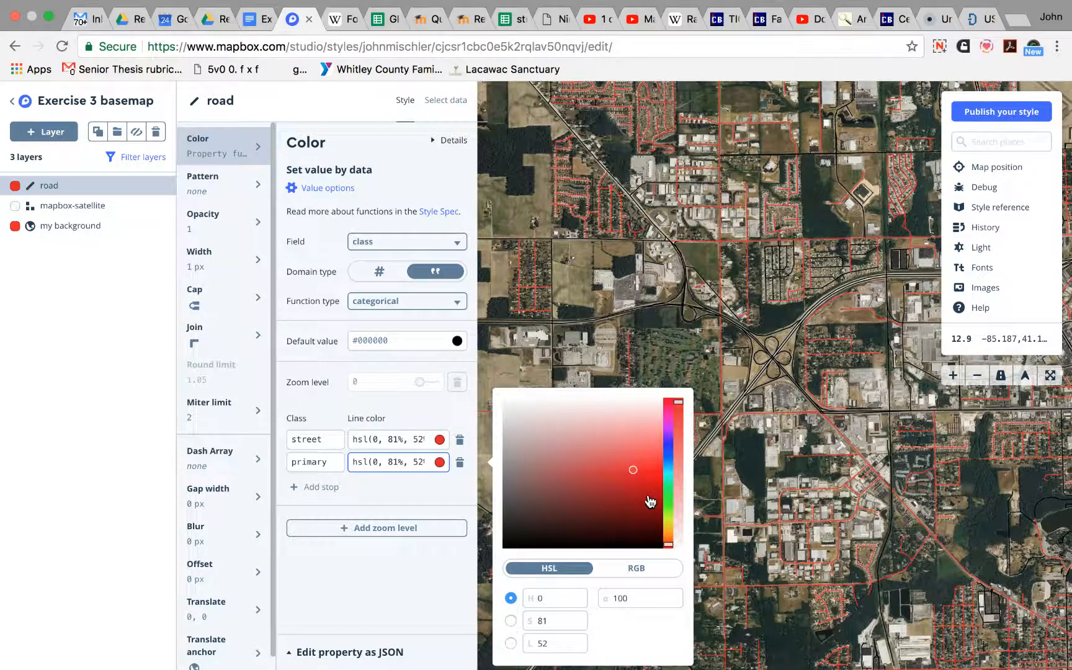
{"action": "left_click", "coordinate": [670, 524]}
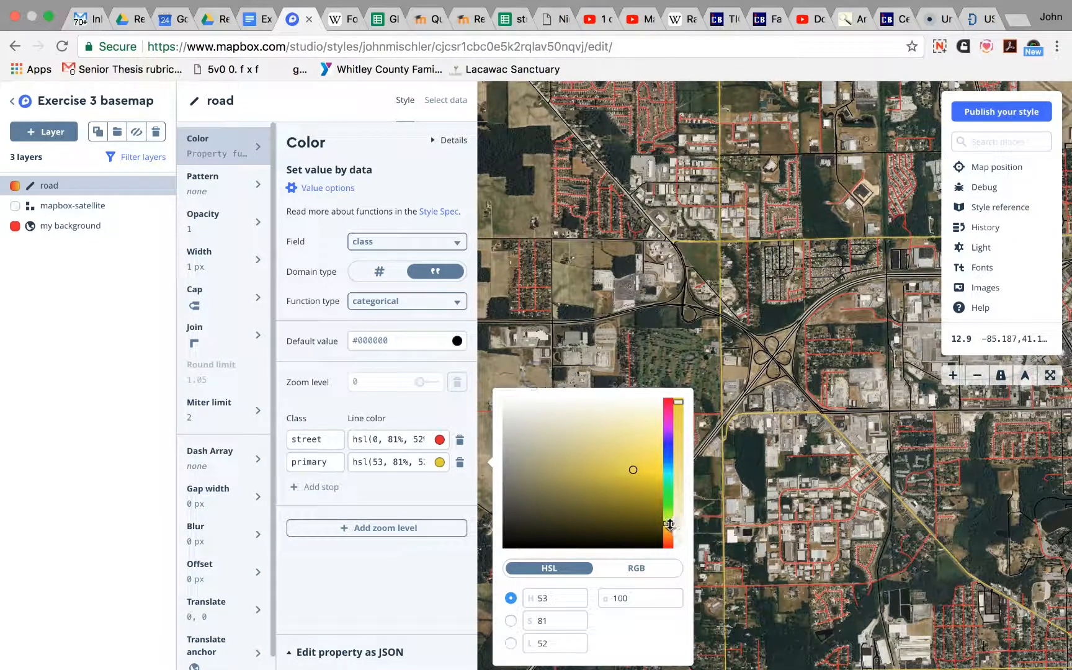
{"action": "left_click", "coordinate": [668, 528]}
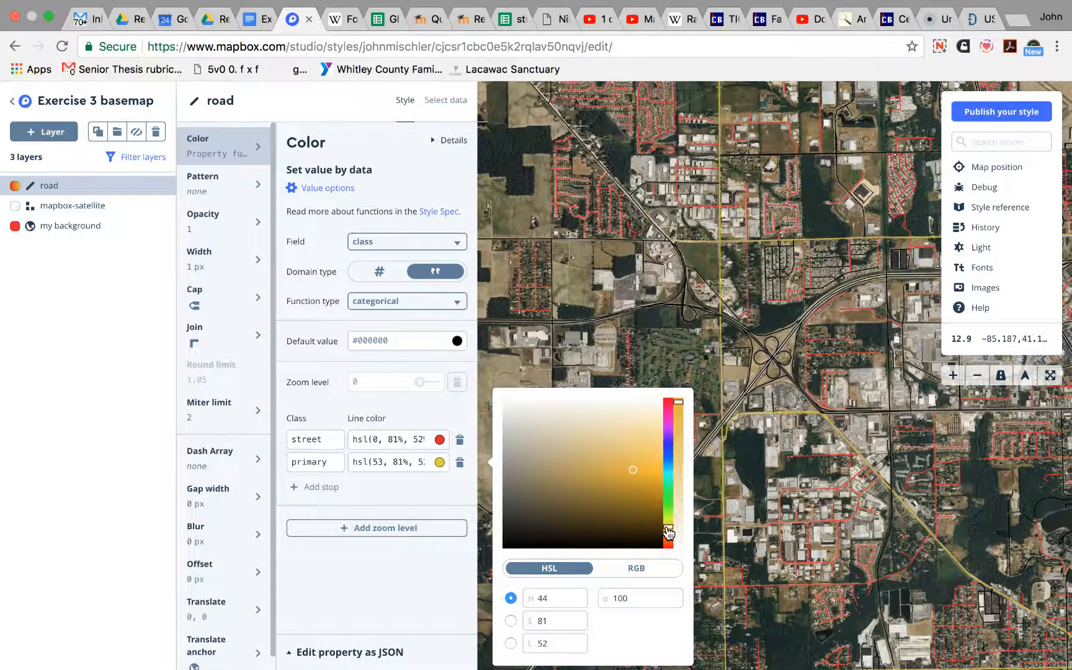
{"action": "left_click_drag", "start_coordinate": [627, 478], "coordinate": [635, 476]}
{"action": "left_click", "coordinate": [434, 583]}
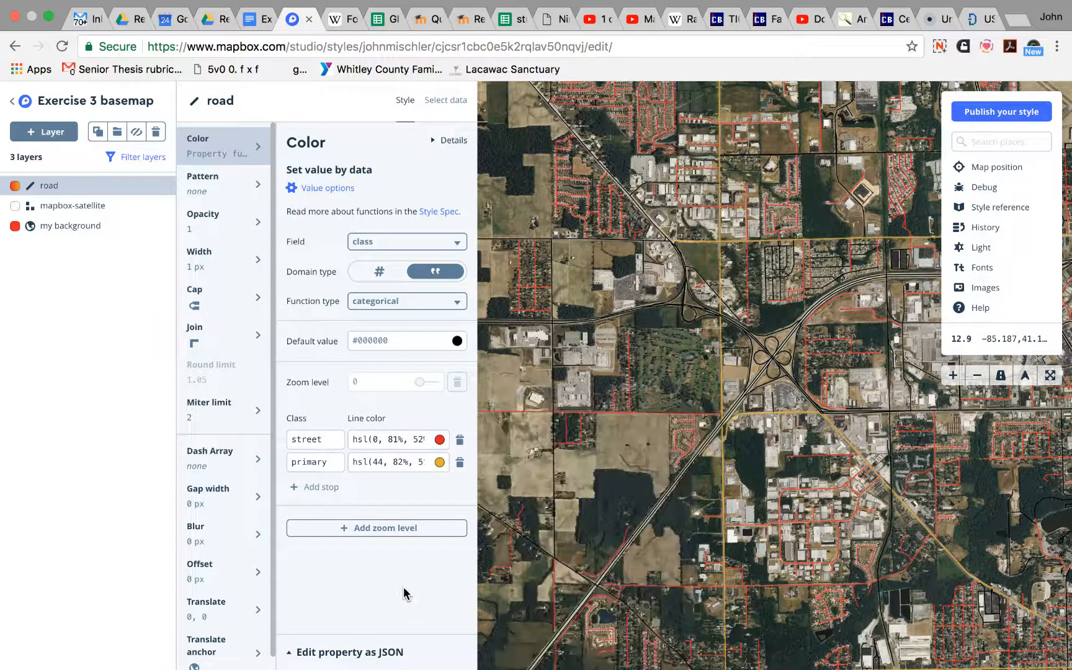
Step: Add a color stop for class motorway with a green line color, hsl(133, 82%, 51%)
{"action": "left_click", "coordinate": [320, 487]}
{"action": "left_click", "coordinate": [318, 485]}
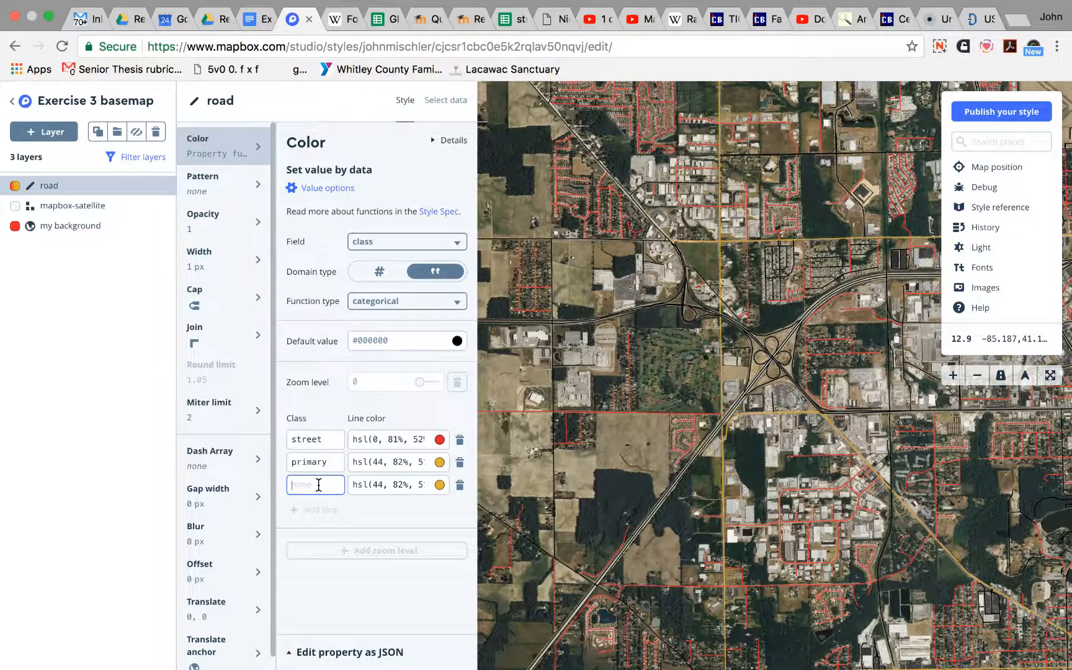
{"action": "type", "text": "motorway"}
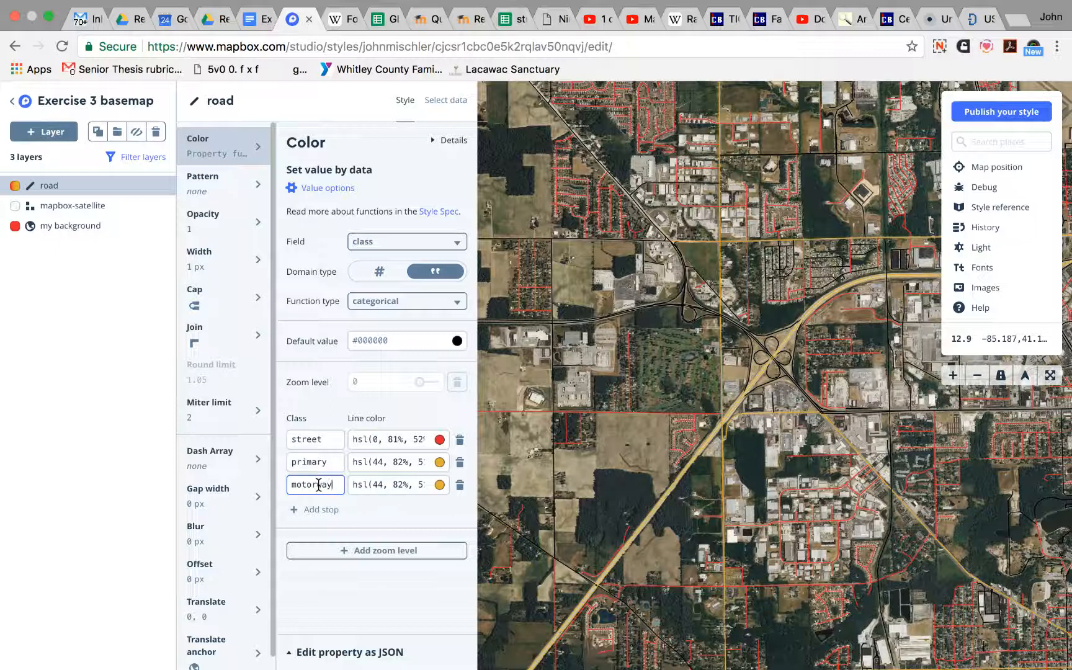
{"action": "left_click", "coordinate": [441, 484]}
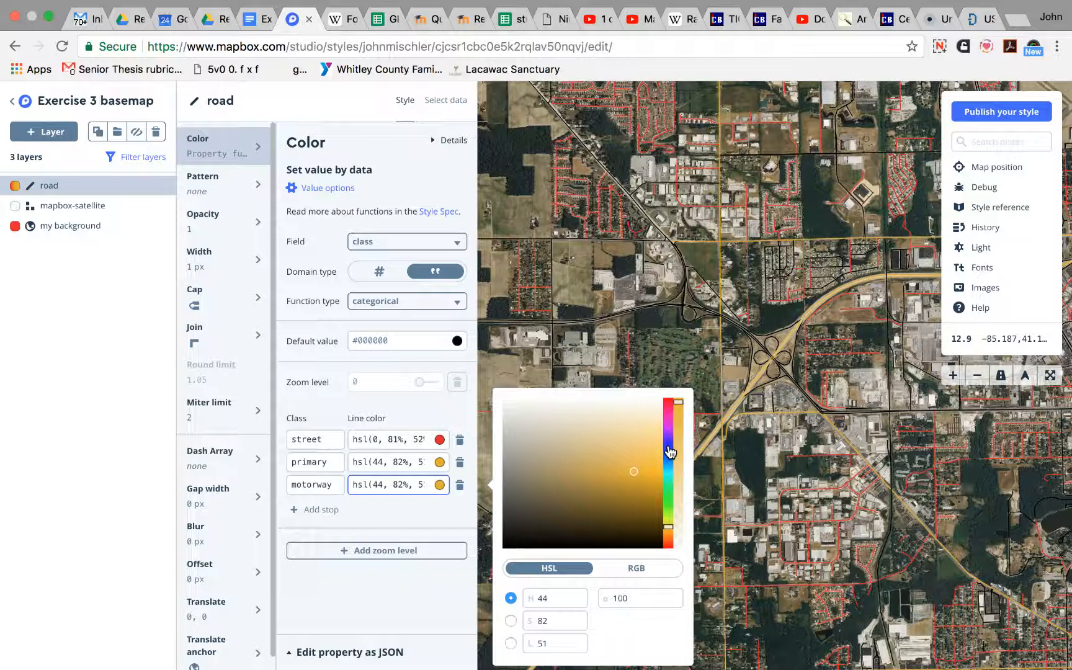
{"action": "left_click", "coordinate": [668, 493]}
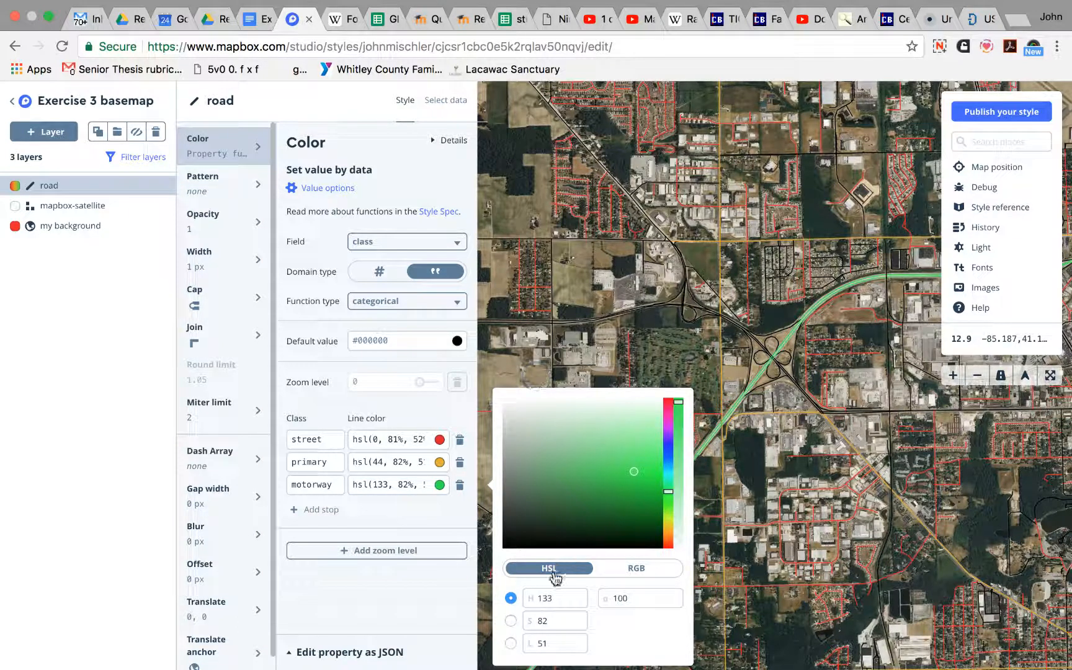
{"action": "left_click", "coordinate": [419, 600]}
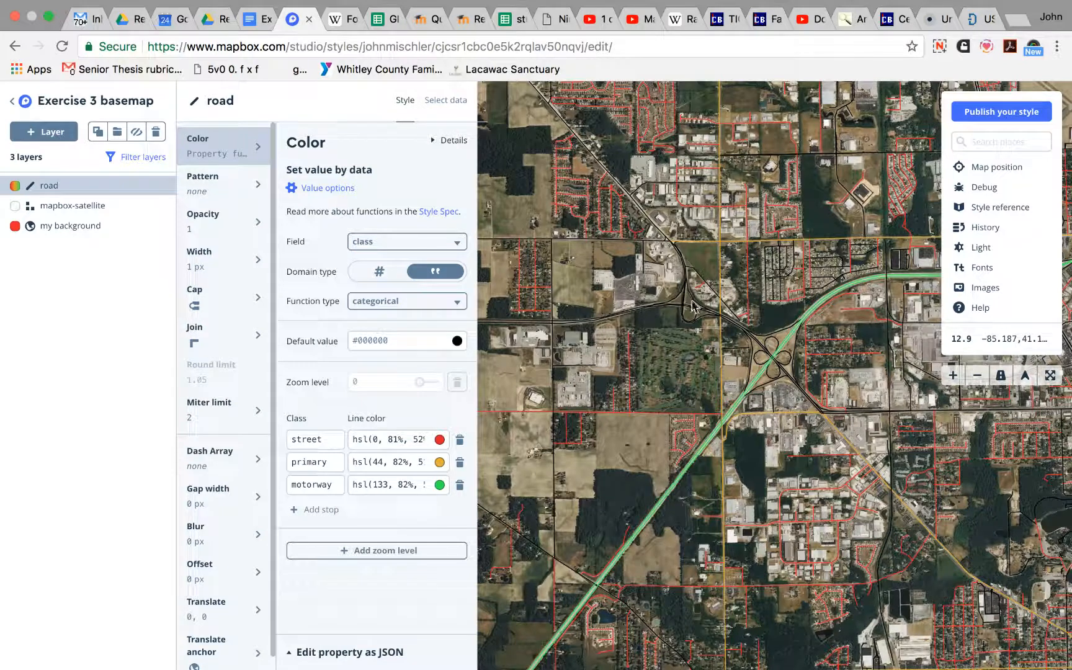
Step: Examine the colored street, primary and motorway roads around Fort Wayne at regional and city zoom levels
{"action": "left_click", "coordinate": [978, 376]}
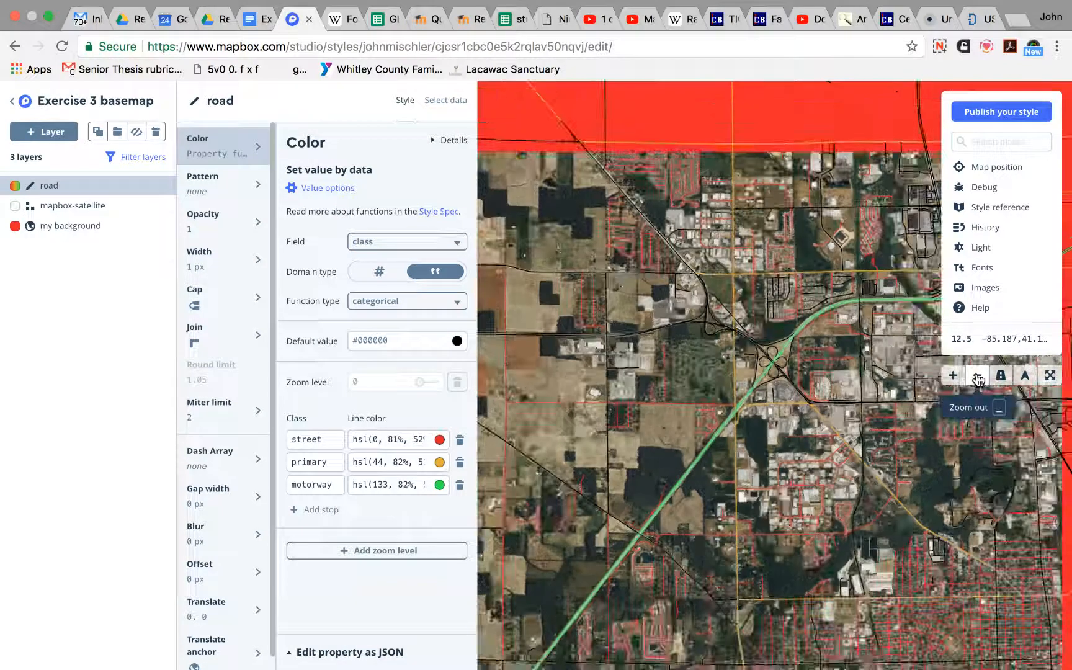
{"action": "left_click", "coordinate": [978, 376]}
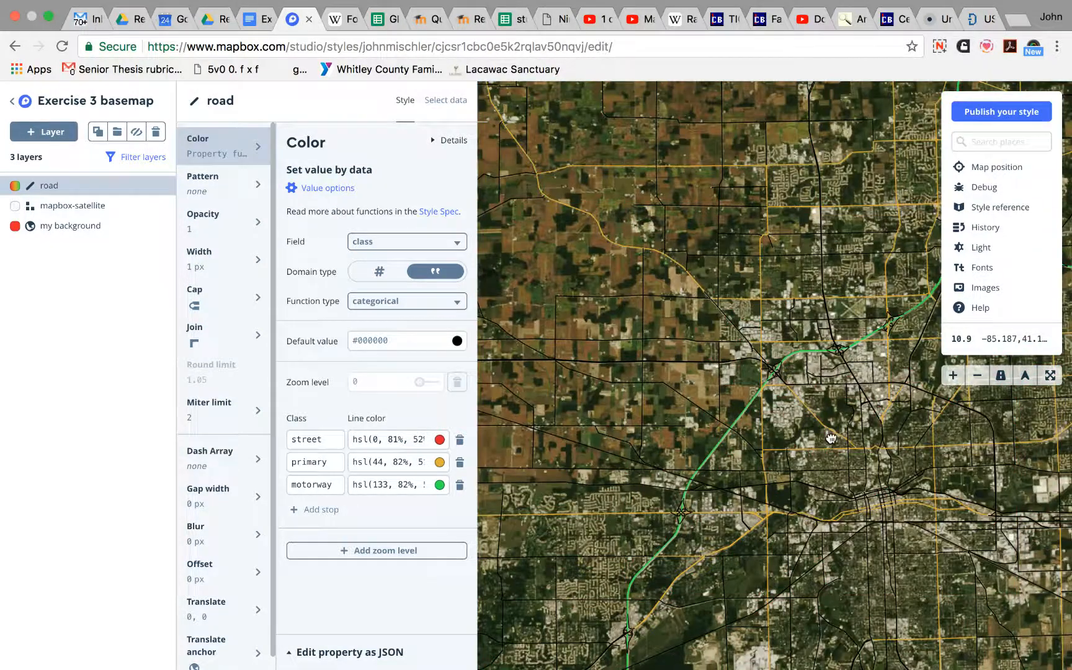
{"action": "left_click_drag", "start_coordinate": [831, 438], "coordinate": [720, 428]}
{"action": "left_click_drag", "start_coordinate": [817, 355], "coordinate": [759, 448]}
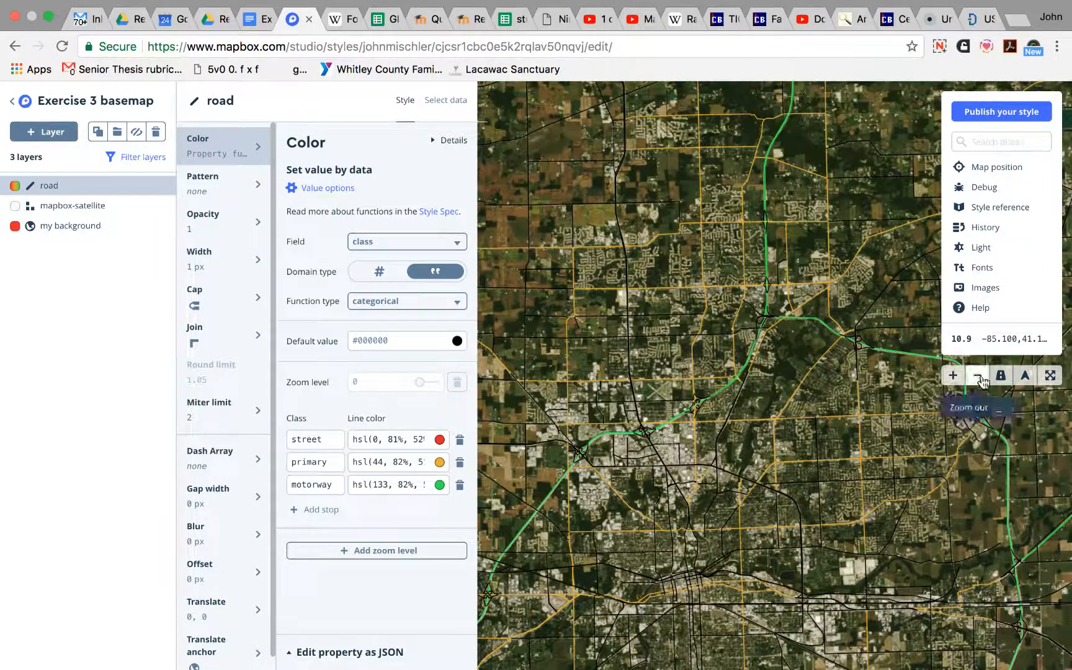
{"action": "left_click", "coordinate": [978, 376]}
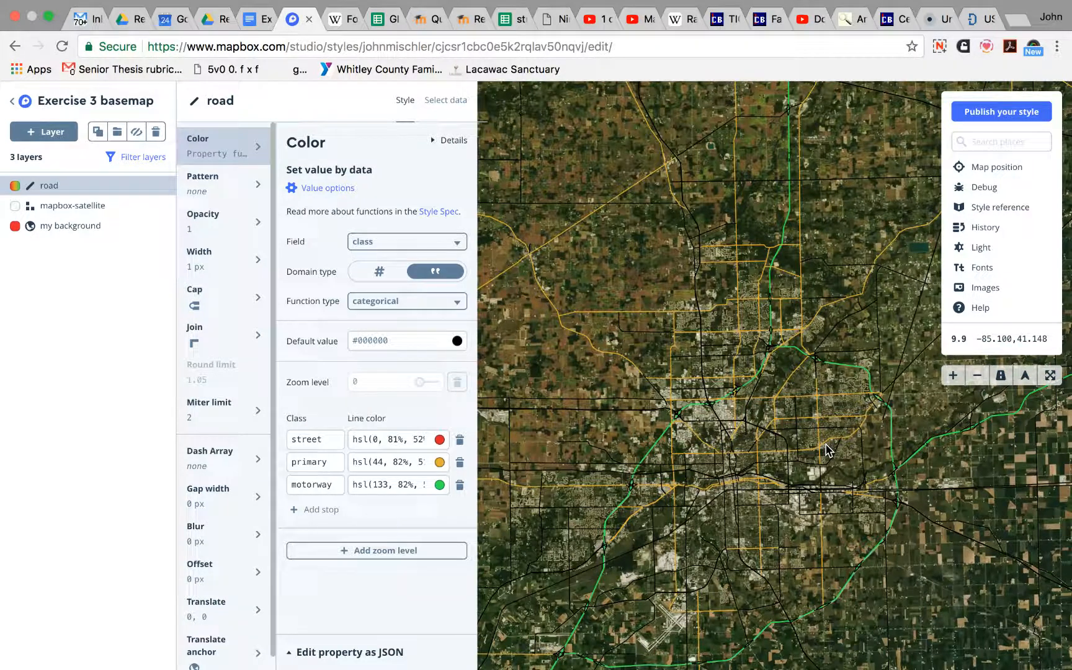
{"action": "left_click_drag", "start_coordinate": [797, 414], "coordinate": [777, 404]}
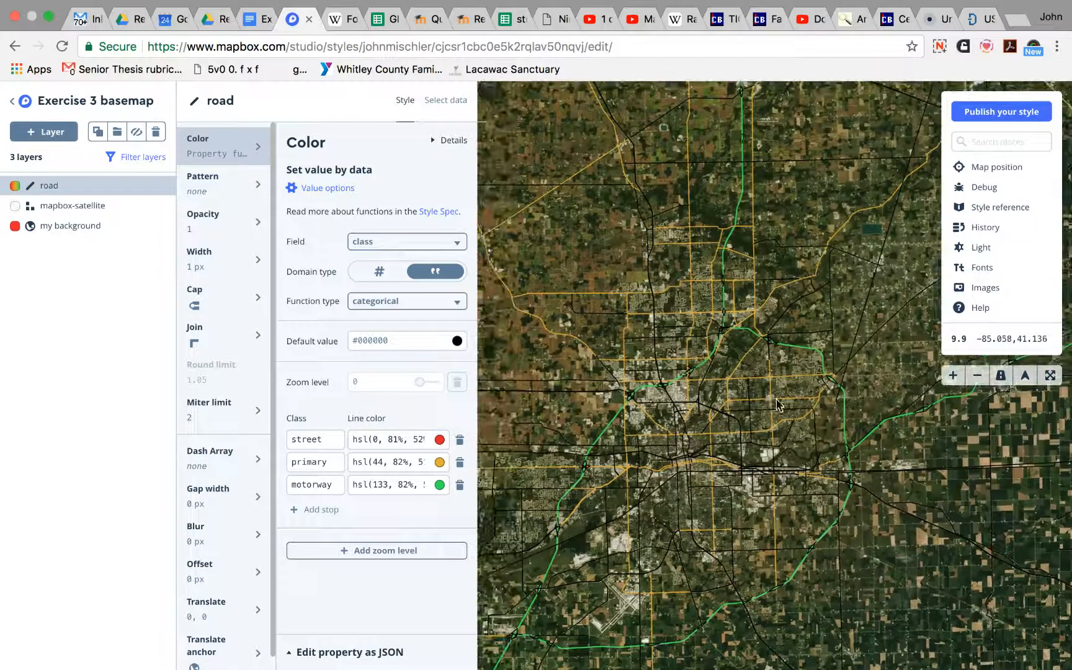
{"action": "left_click", "coordinate": [978, 377]}
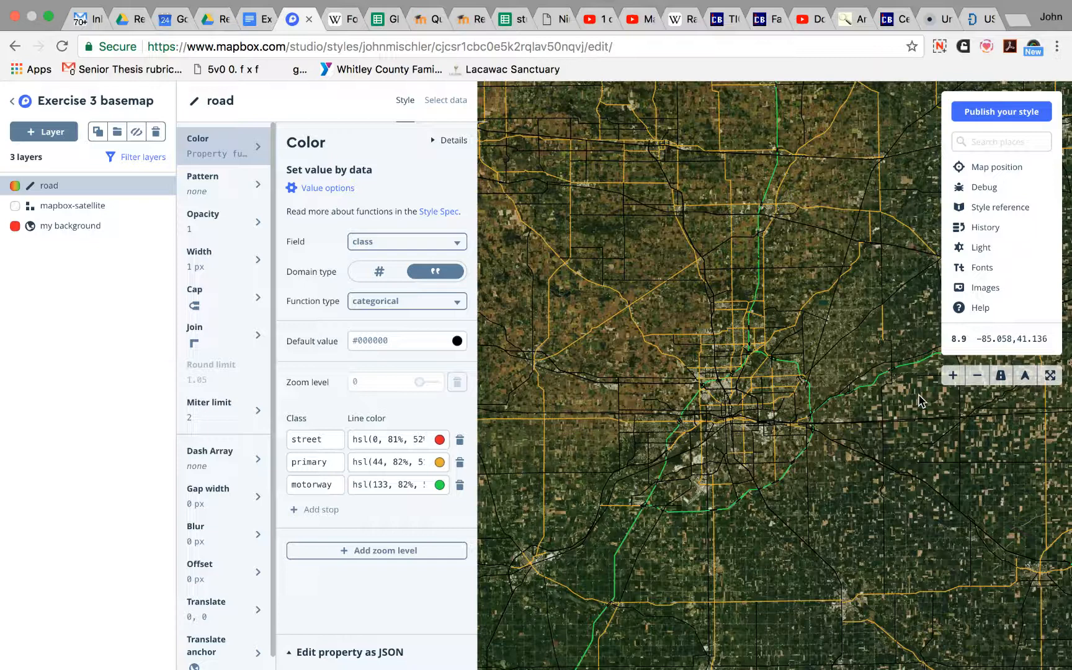
{"action": "left_click", "coordinate": [951, 375]}
{"action": "left_click", "coordinate": [951, 376]}
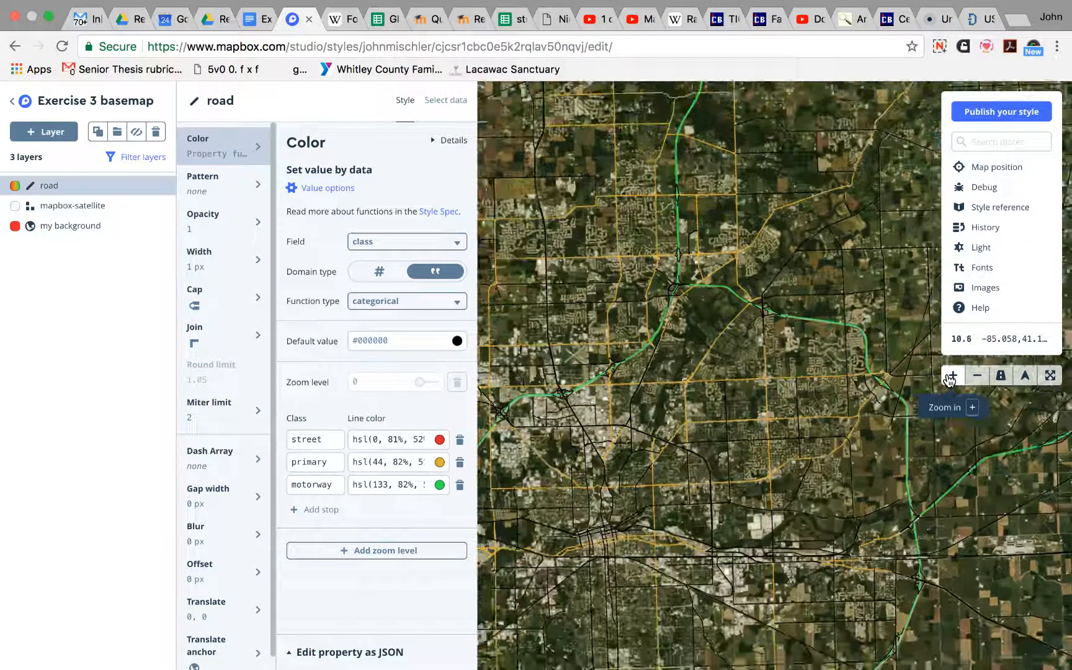
{"action": "left_click_drag", "start_coordinate": [840, 414], "coordinate": [871, 409]}
{"action": "left_click_drag", "start_coordinate": [697, 441], "coordinate": [862, 433]}
{"action": "left_click_drag", "start_coordinate": [696, 457], "coordinate": [781, 388]}
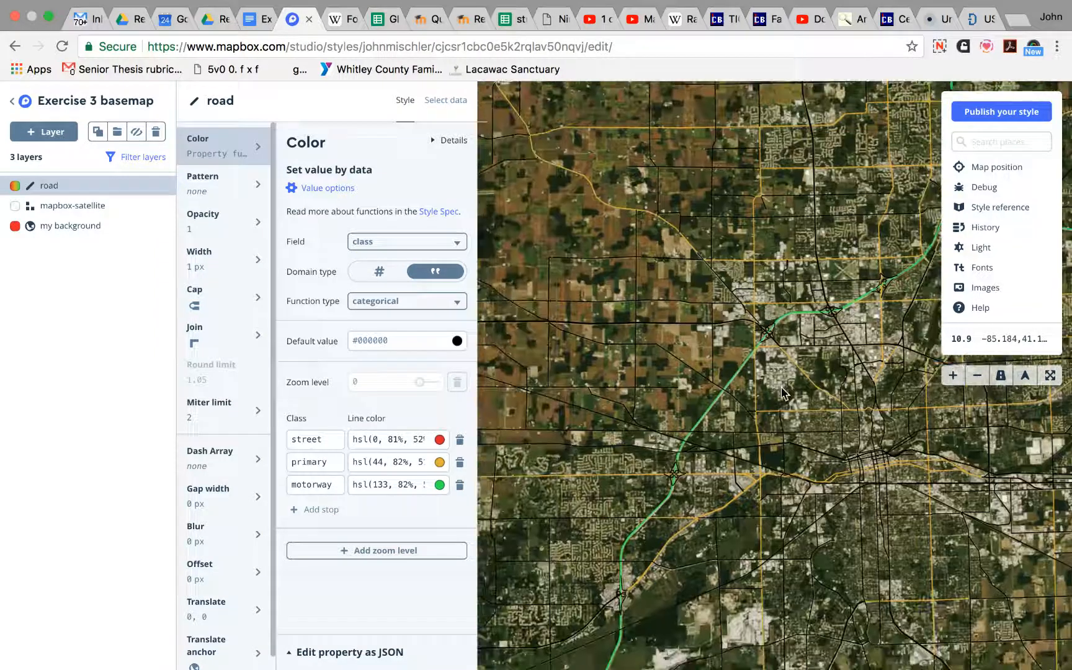
Step: Delete the color stop for class street from the road layer
{"action": "left_click", "coordinate": [324, 441]}
{"action": "double_click", "coordinate": [323, 441]}
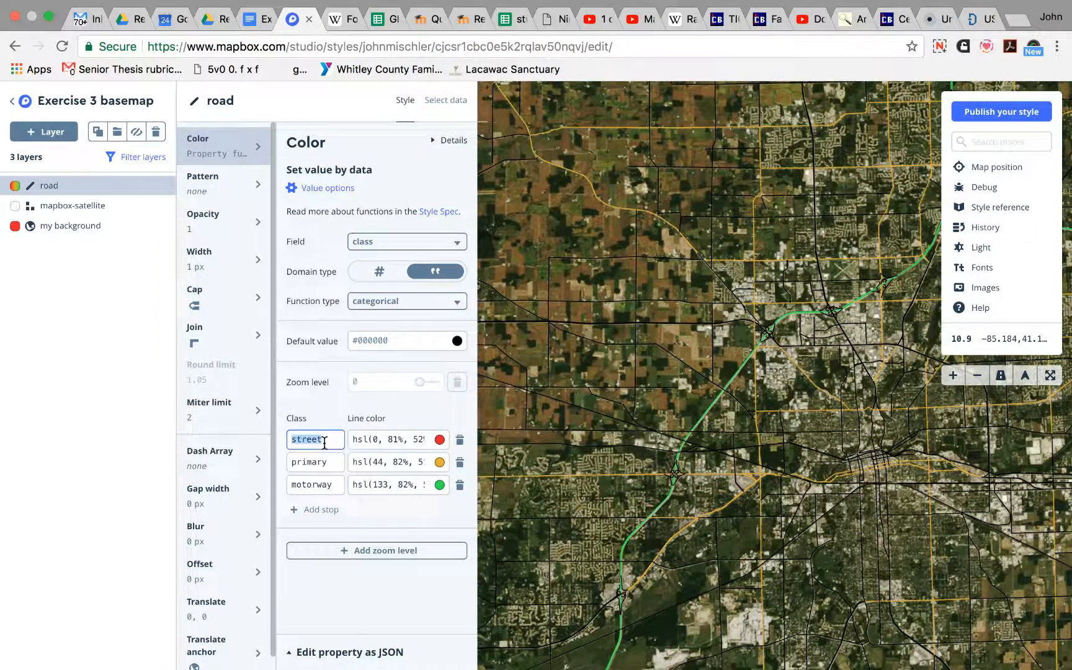
{"action": "left_click", "coordinate": [460, 439]}
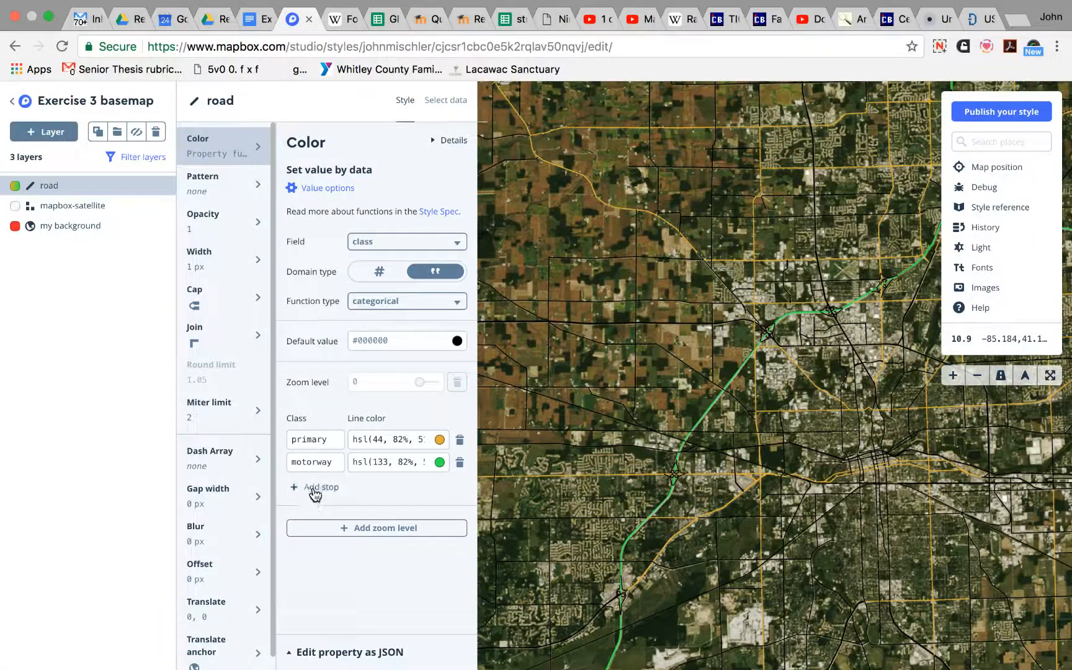
Step: Add a new color stop for class street with a red line color, hsl(359, 82%, 51%)
{"action": "left_click", "coordinate": [314, 490]}
{"action": "left_click", "coordinate": [313, 486]}
{"action": "type", "text": "stre"}
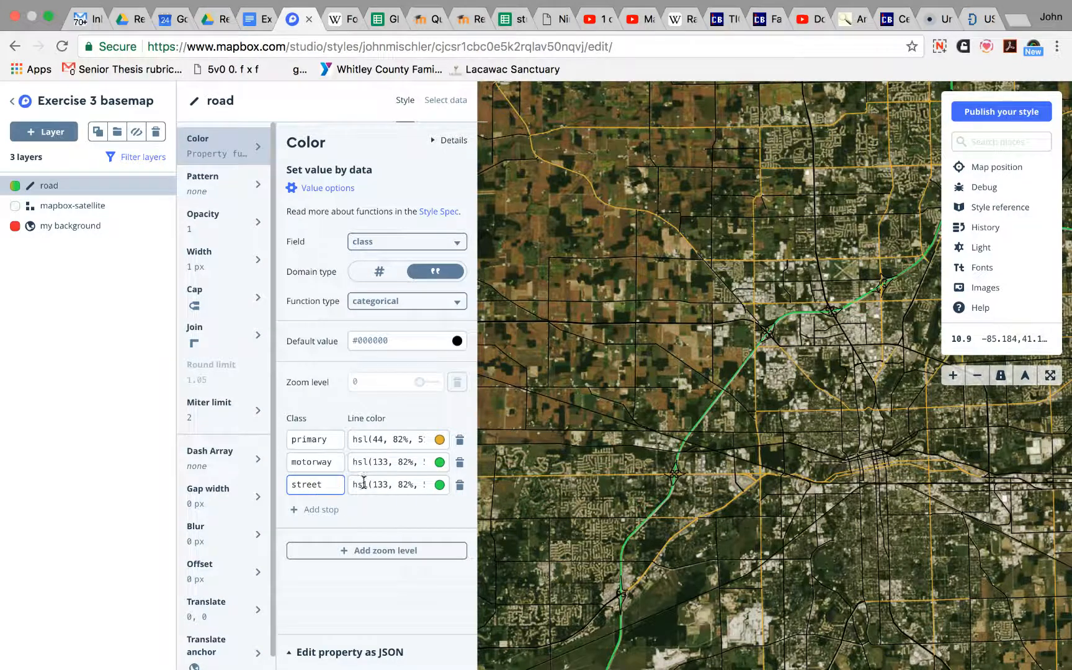
{"action": "type", "text": "et"}
{"action": "left_click", "coordinate": [437, 484]}
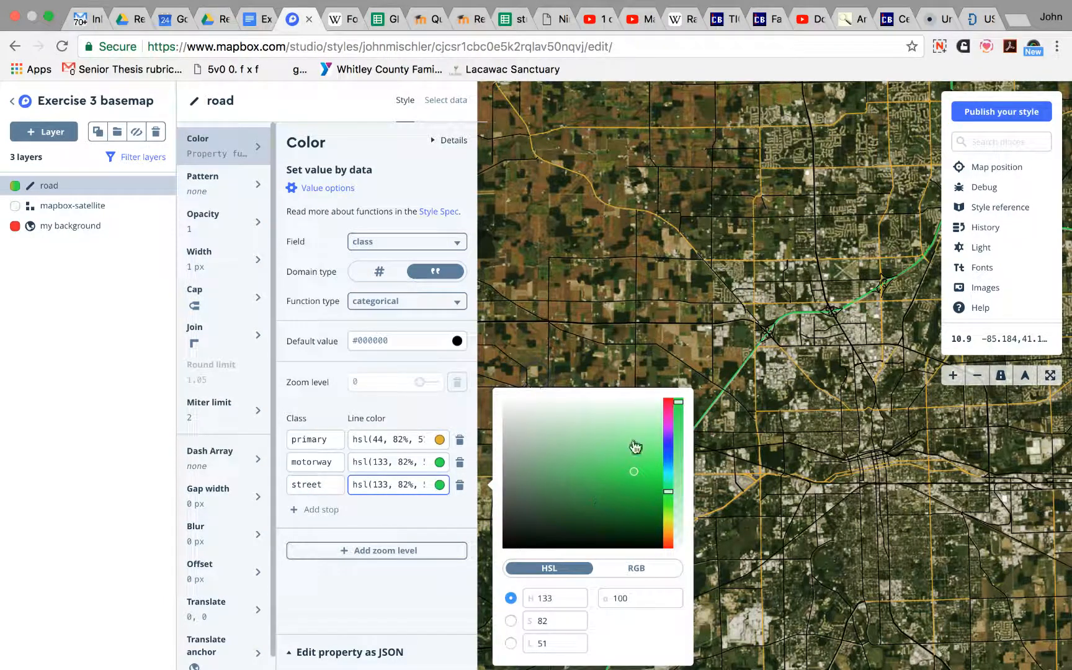
{"action": "left_click", "coordinate": [668, 403]}
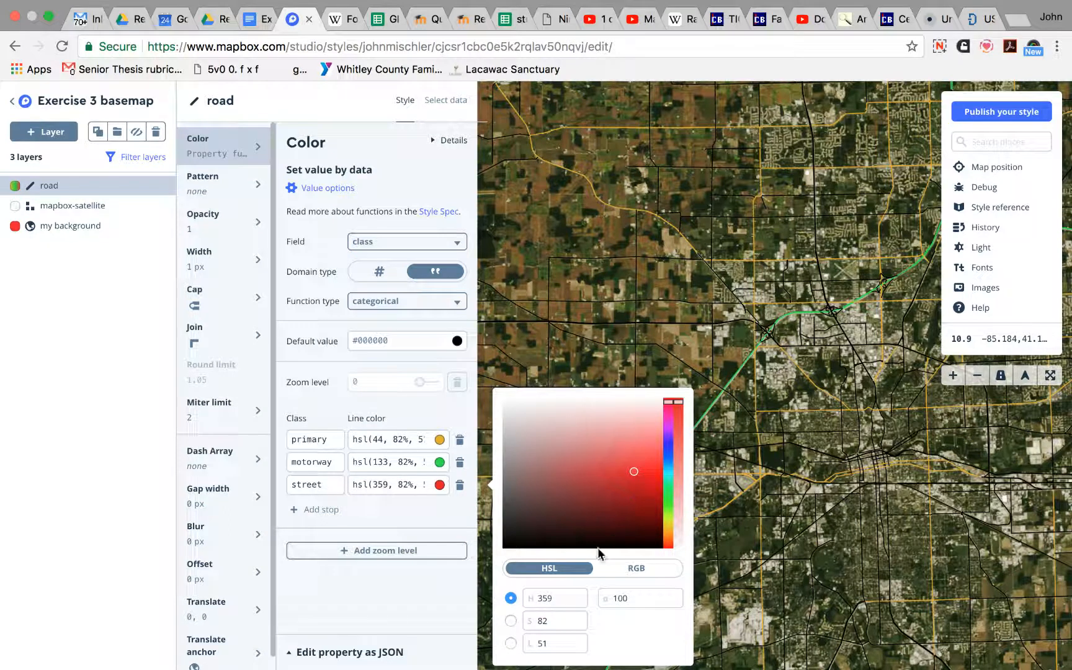
{"action": "left_click", "coordinate": [443, 627]}
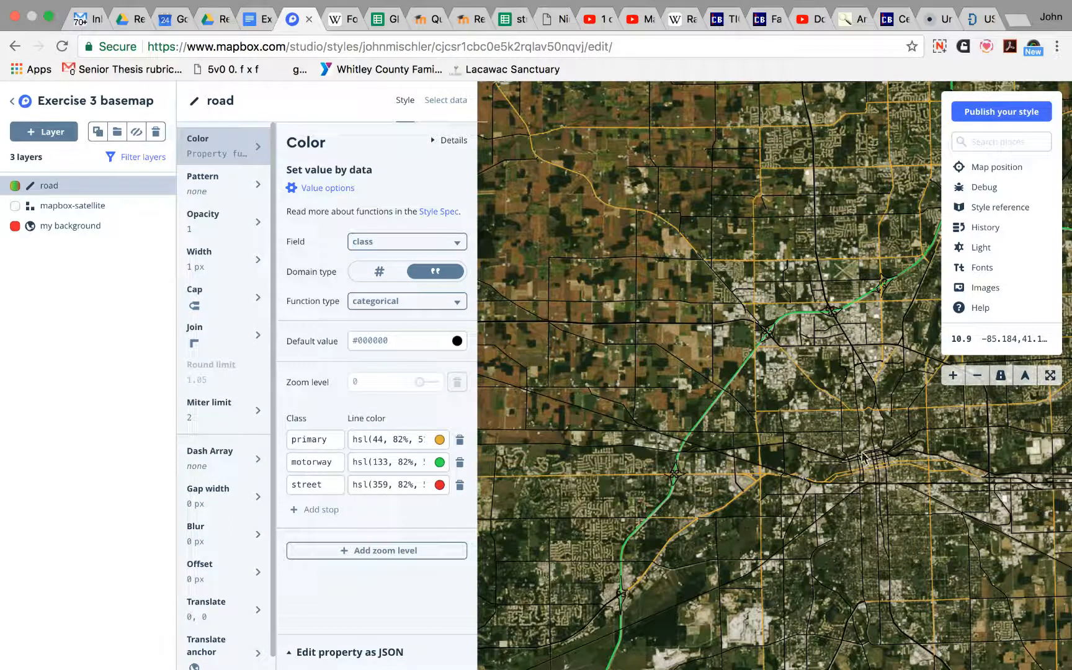
Step: Inspect the source data of a road just northwest of downtown and change the red stop's class to secondary
{"action": "left_click", "coordinate": [445, 100]}
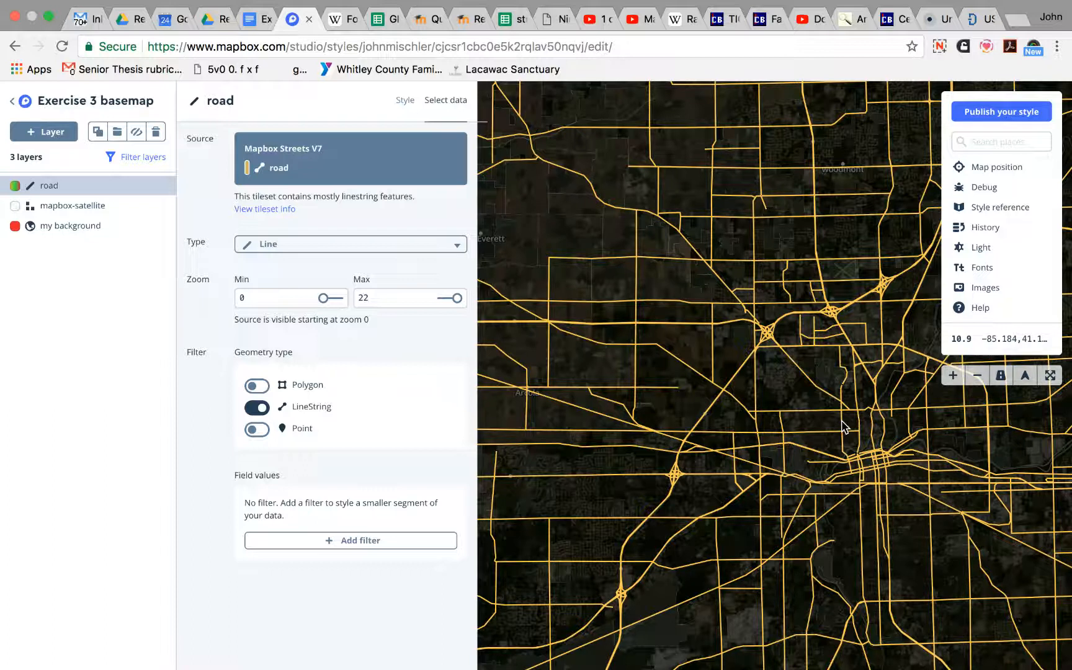
{"action": "left_click", "coordinate": [843, 426]}
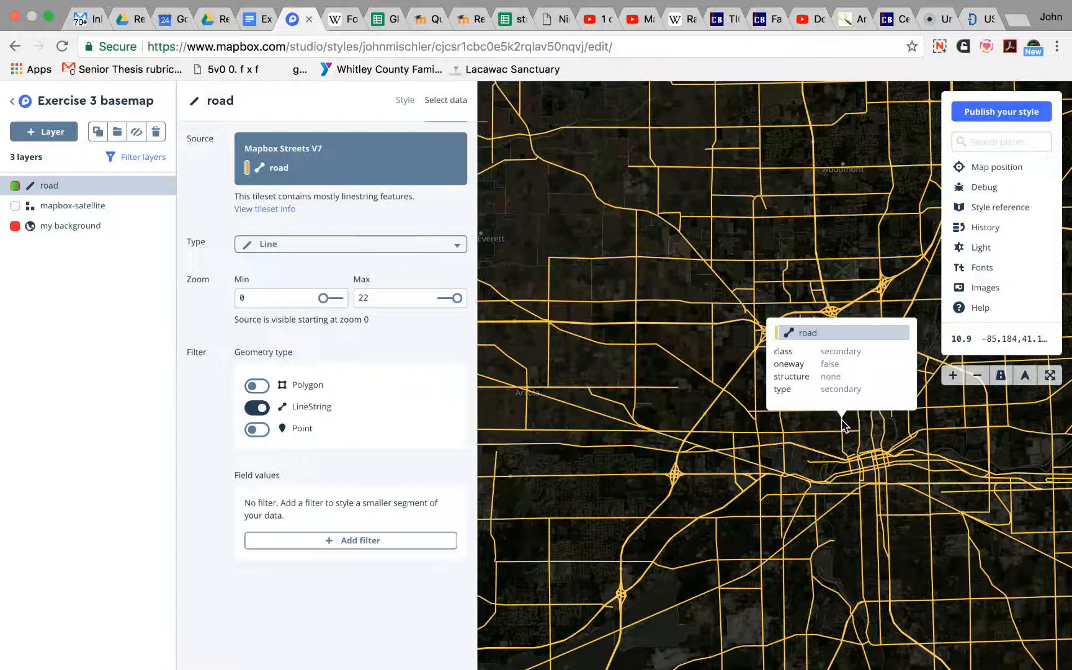
{"action": "left_click", "coordinate": [405, 101]}
{"action": "double_click", "coordinate": [318, 484]}
{"action": "type", "text": "sec"}
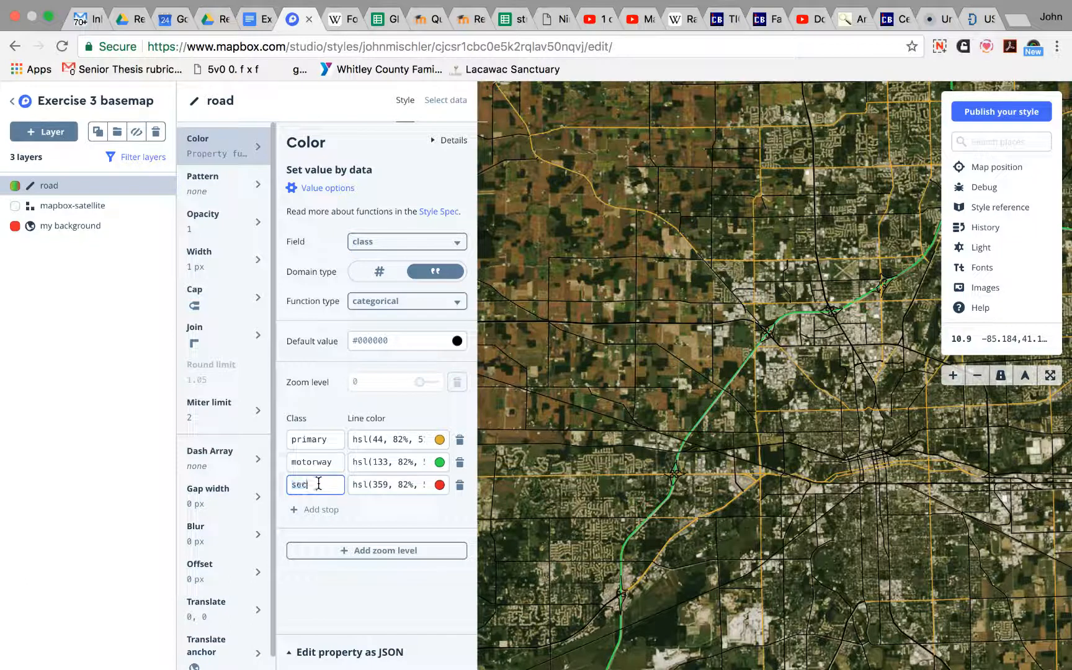
{"action": "type", "text": "ondary"}
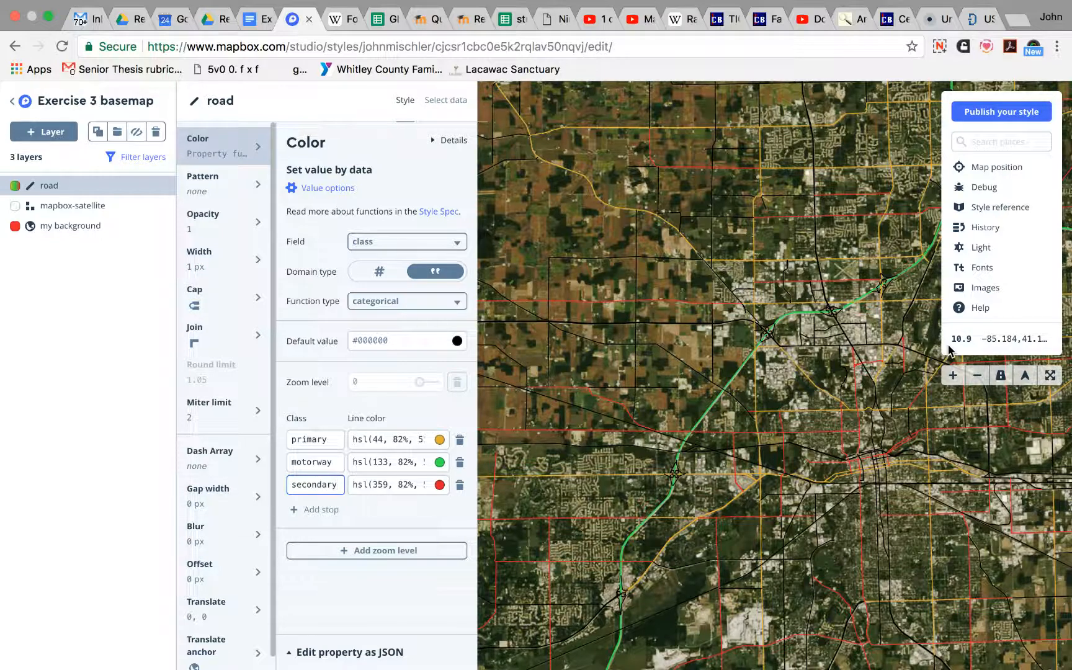
Step: Examine how the primary, motorway and secondary road colors look across the Fort Wayne region and within the city
{"action": "left_click", "coordinate": [977, 376]}
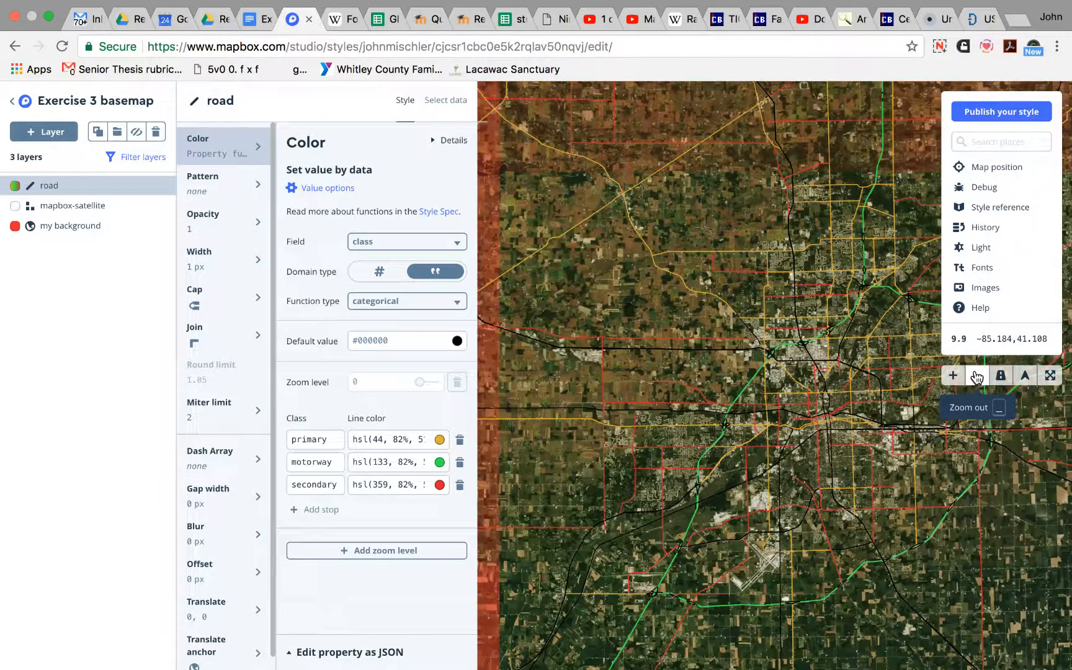
{"action": "left_click", "coordinate": [977, 376]}
{"action": "left_click_drag", "start_coordinate": [819, 457], "coordinate": [721, 454]}
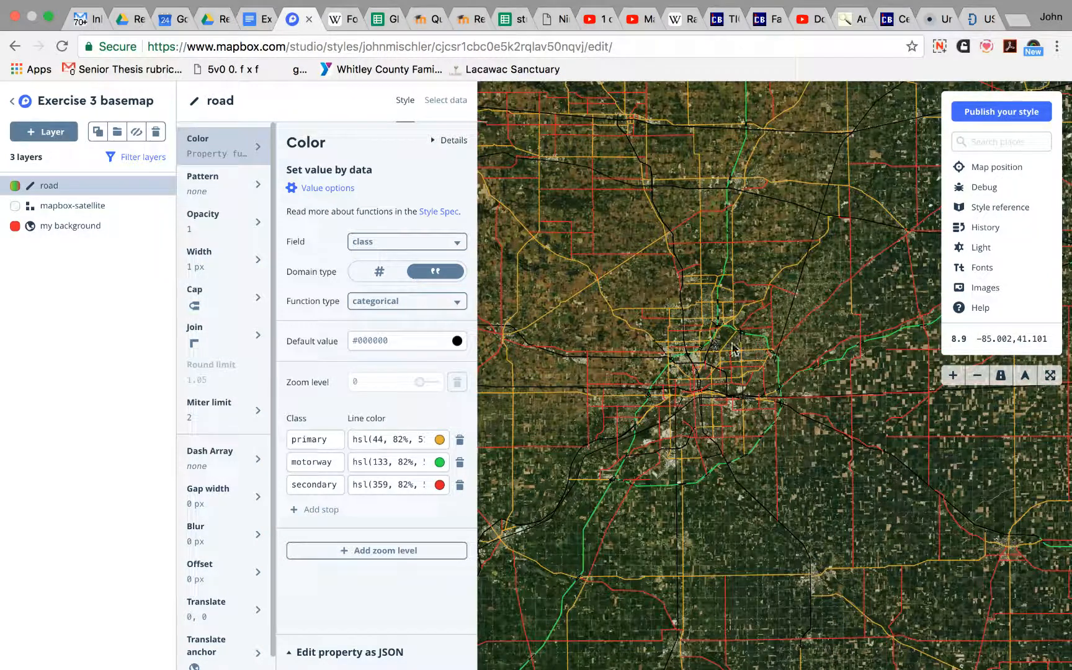
{"action": "left_click", "coordinate": [951, 375]}
{"action": "left_click", "coordinate": [951, 376]}
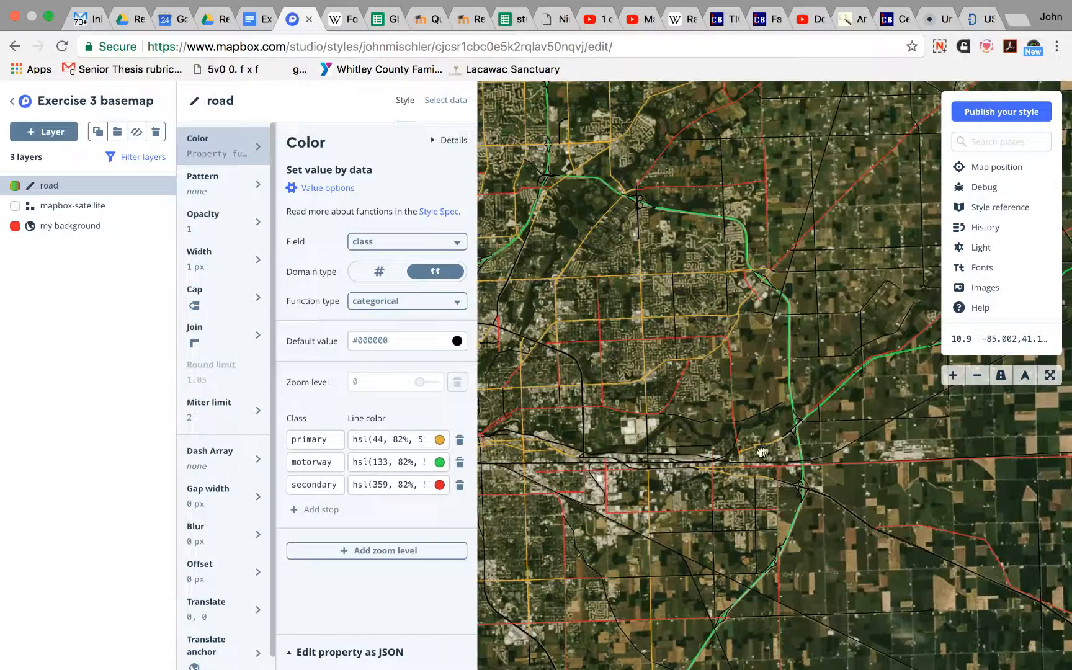
{"action": "left_click_drag", "start_coordinate": [762, 452], "coordinate": [898, 452]}
{"action": "left_click_drag", "start_coordinate": [746, 425], "coordinate": [882, 430]}
{"action": "left_click_drag", "start_coordinate": [735, 458], "coordinate": [833, 405]}
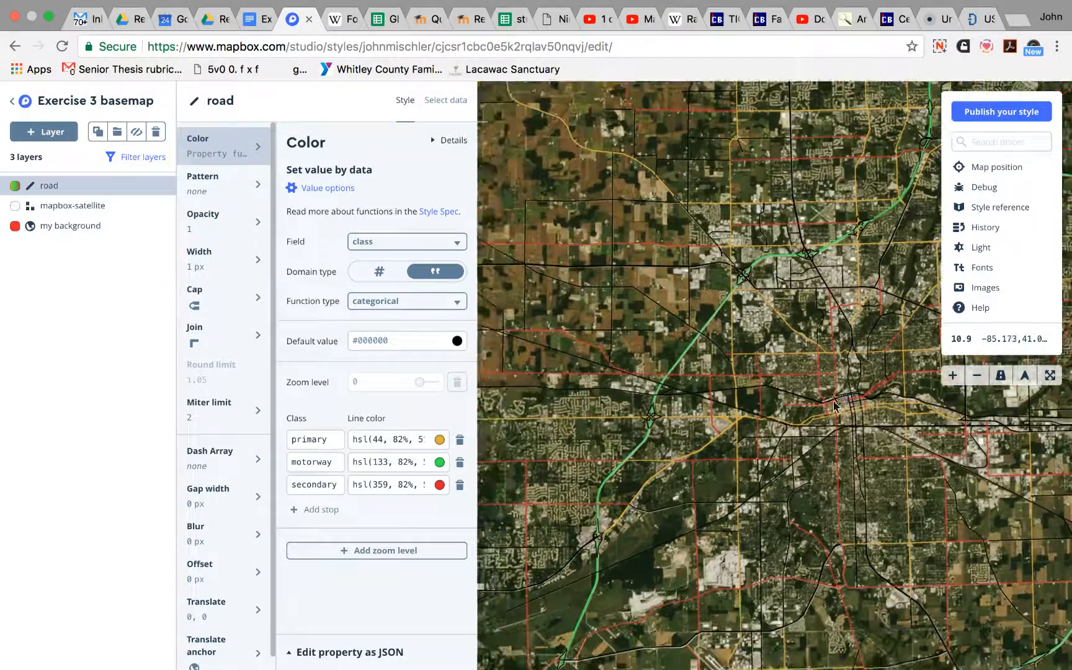
{"action": "left_click", "coordinate": [978, 378]}
{"action": "left_click", "coordinate": [978, 377]}
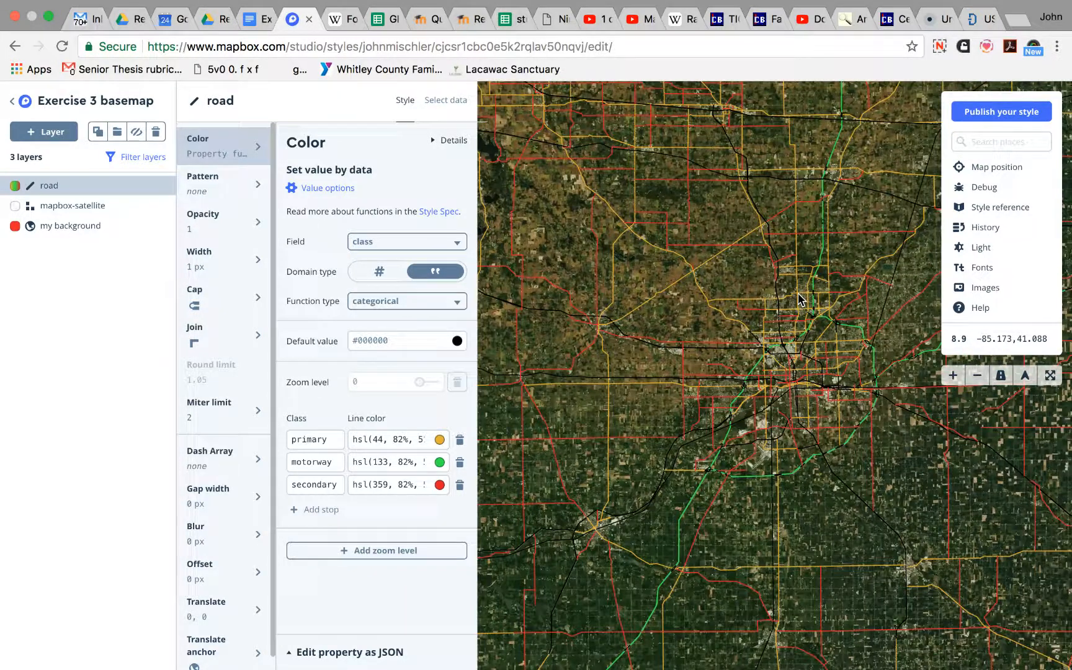
{"action": "left_click_drag", "start_coordinate": [767, 258], "coordinate": [768, 295]}
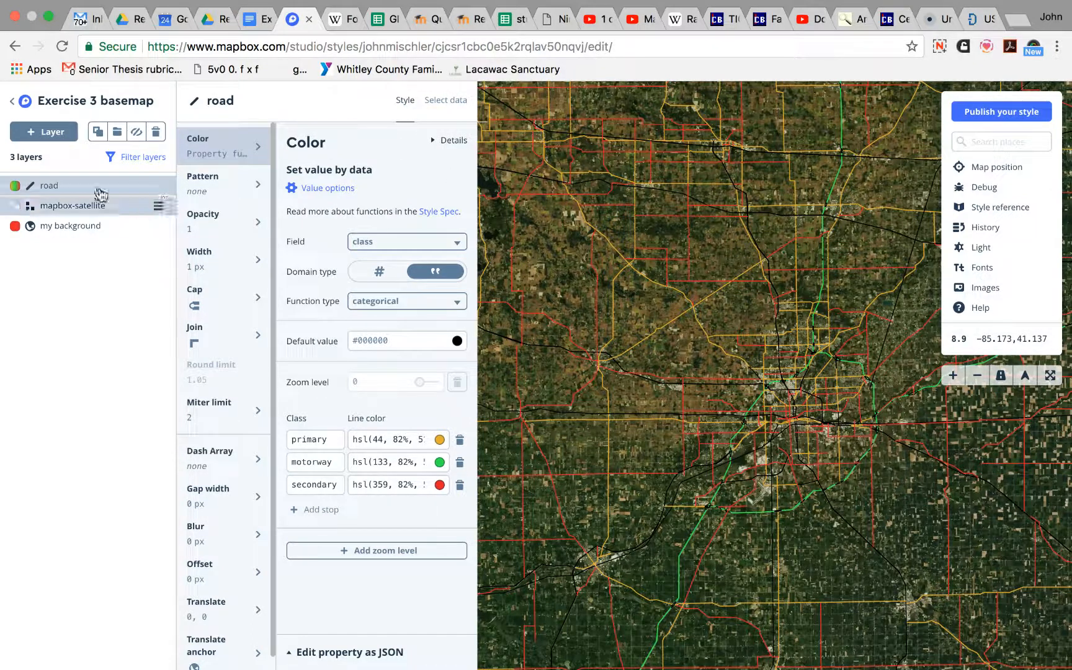
Step: Create a new fill layer from the water data of the Mapbox Streets v7 source
{"action": "left_click", "coordinate": [161, 181]}
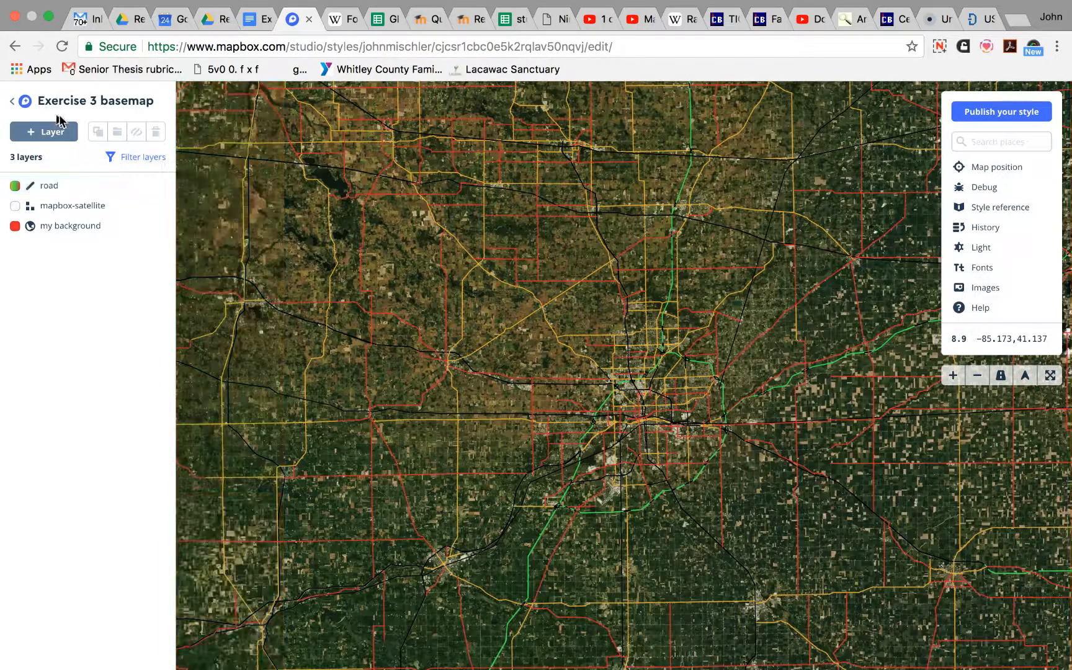
{"action": "left_click", "coordinate": [36, 132]}
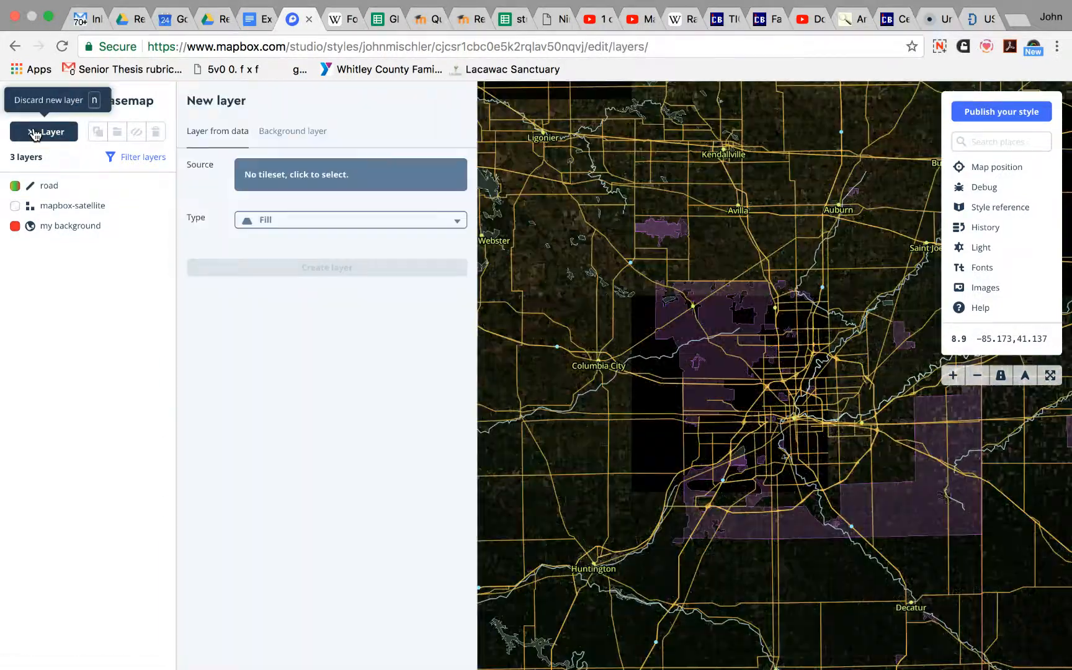
{"action": "left_click", "coordinate": [427, 183]}
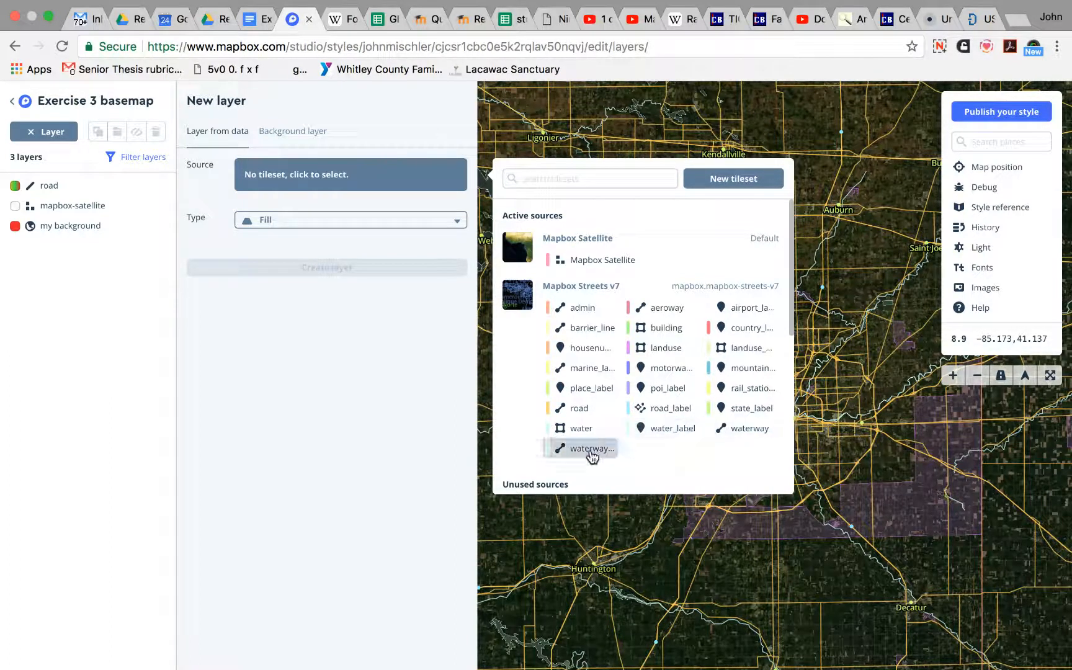
{"action": "left_click", "coordinate": [560, 433]}
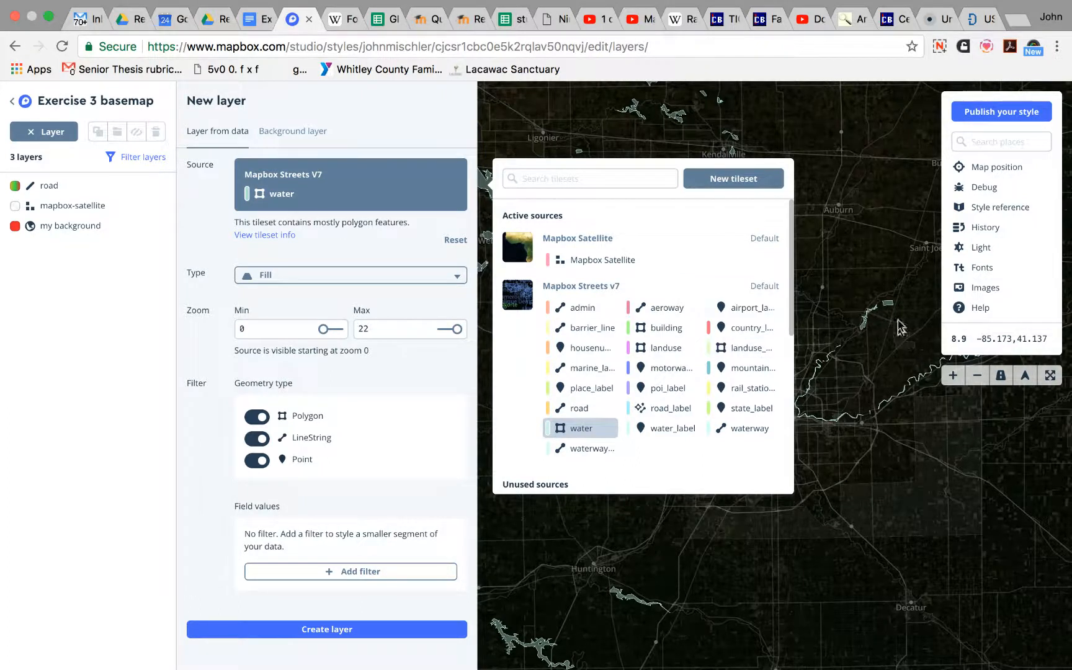
{"action": "left_click", "coordinate": [309, 630]}
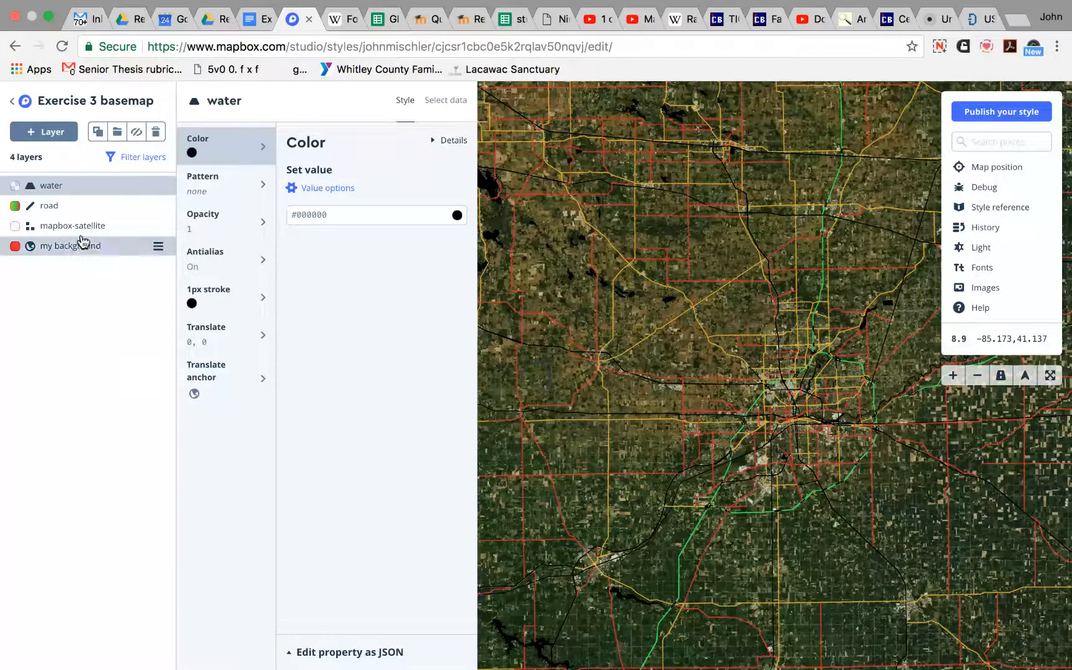
Step: Set the water layer's fill color to the blue hsl(245, 93%, 48%)
{"action": "left_click", "coordinate": [155, 181]}
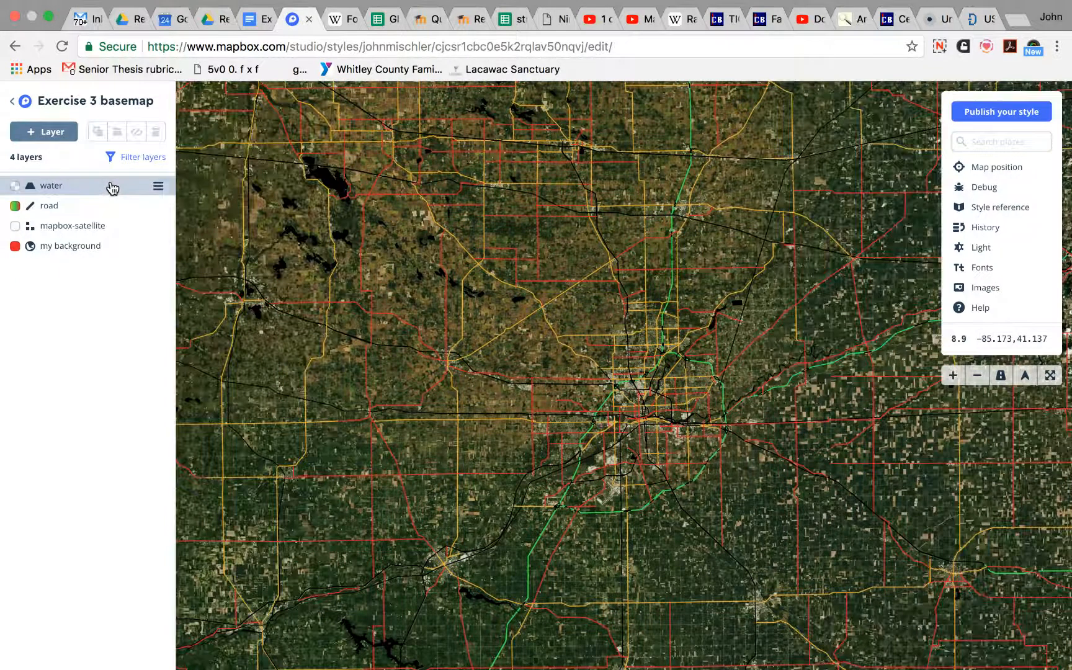
{"action": "left_click", "coordinate": [145, 183]}
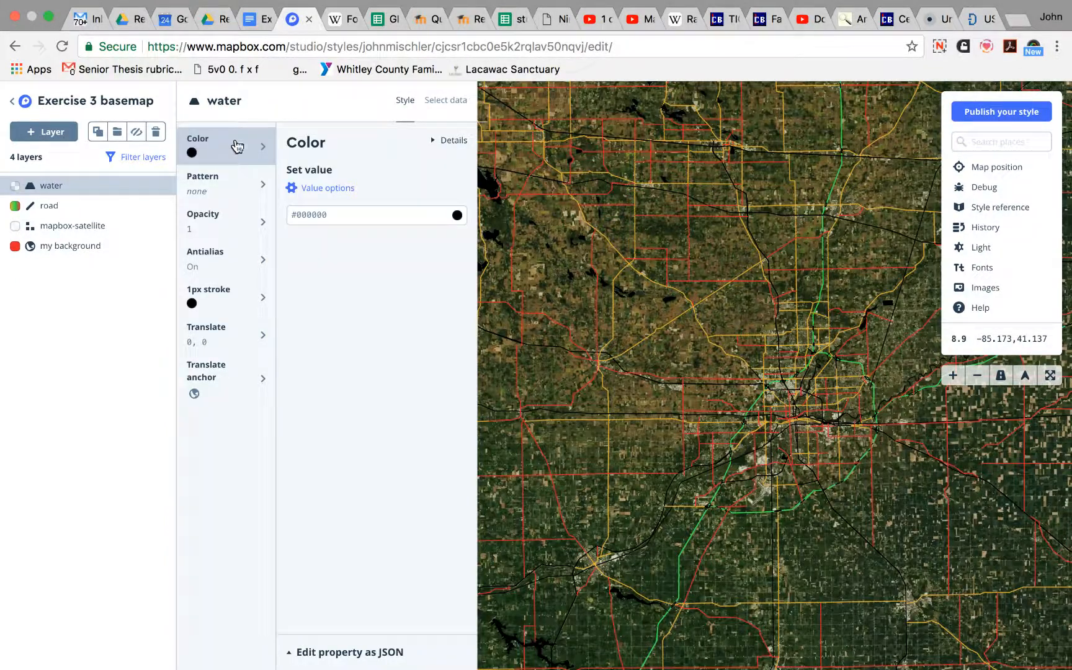
{"action": "left_click", "coordinate": [318, 193]}
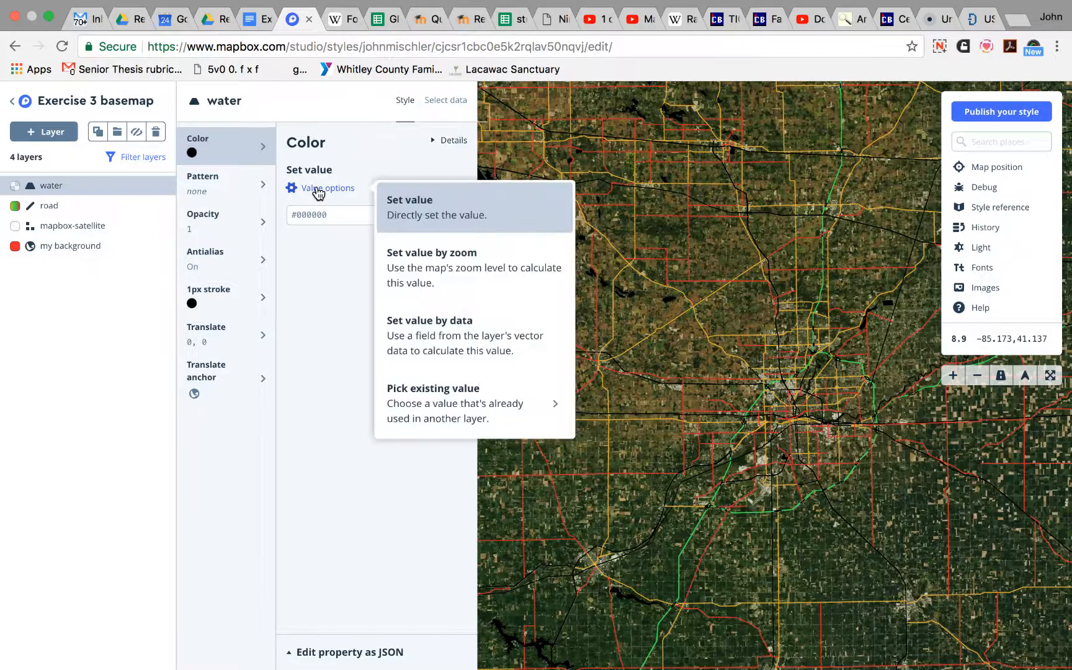
{"action": "left_click", "coordinate": [431, 207]}
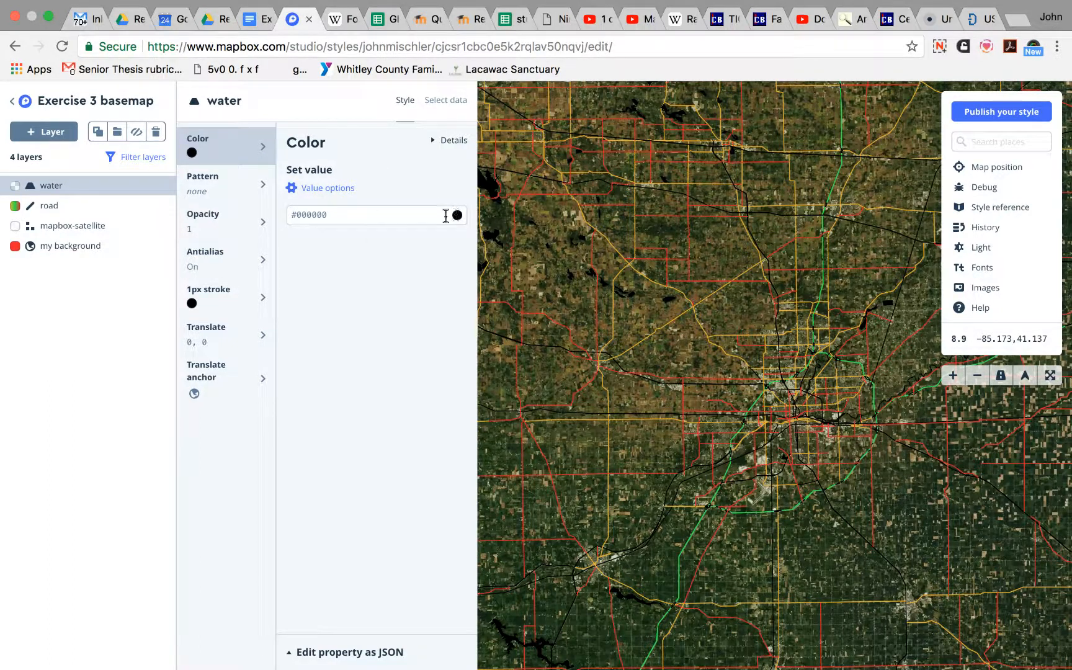
{"action": "left_click", "coordinate": [318, 215]}
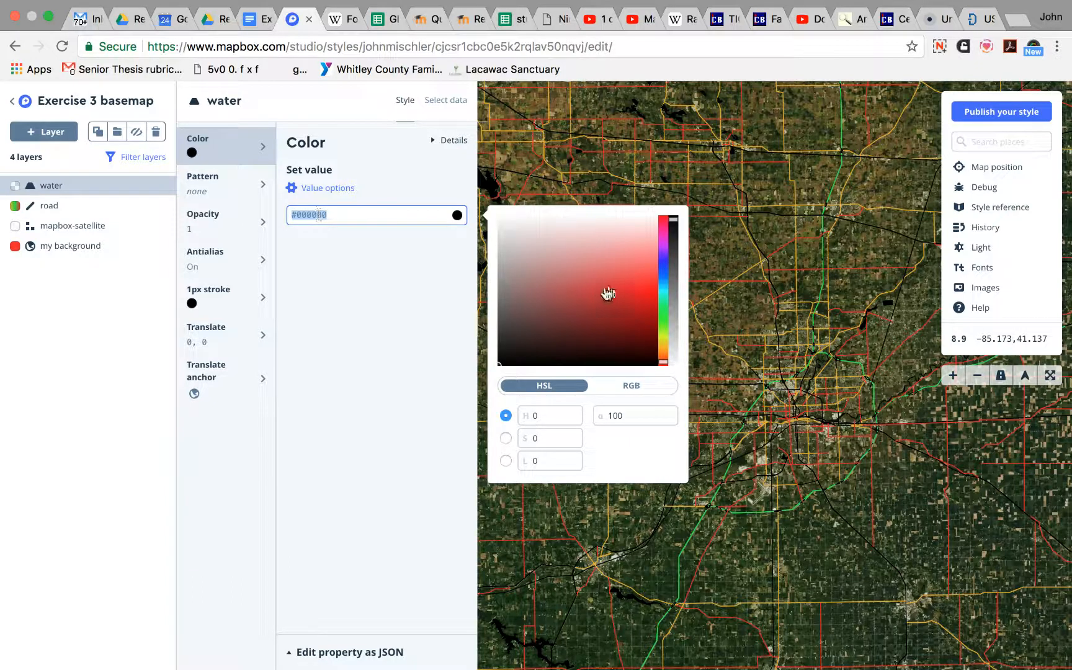
{"action": "left_click", "coordinate": [667, 271]}
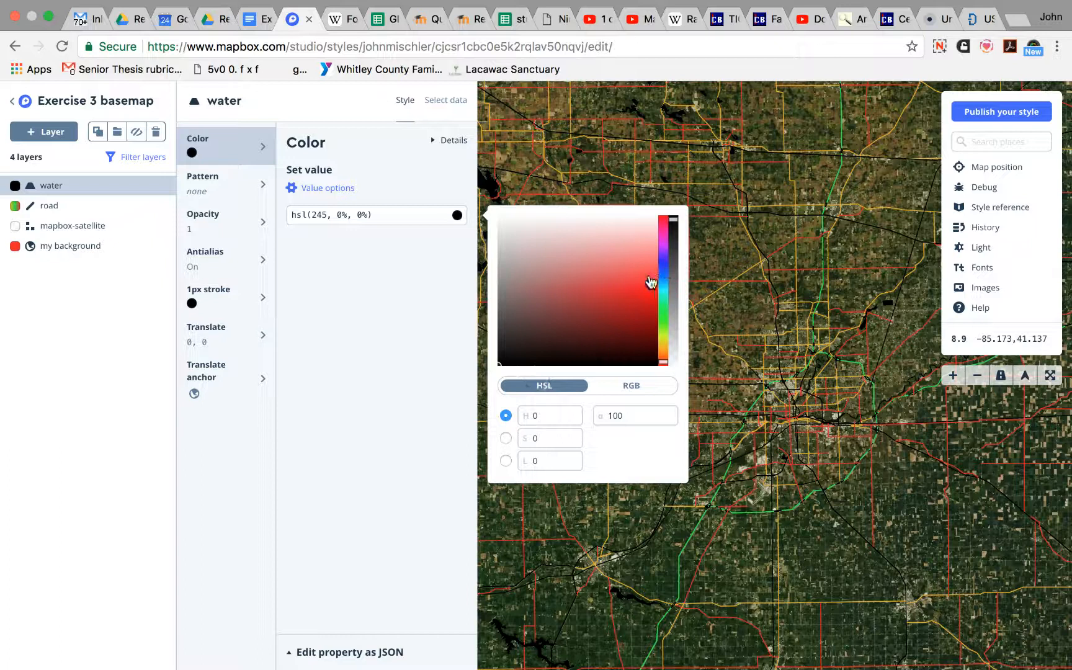
{"action": "left_click", "coordinate": [628, 291]}
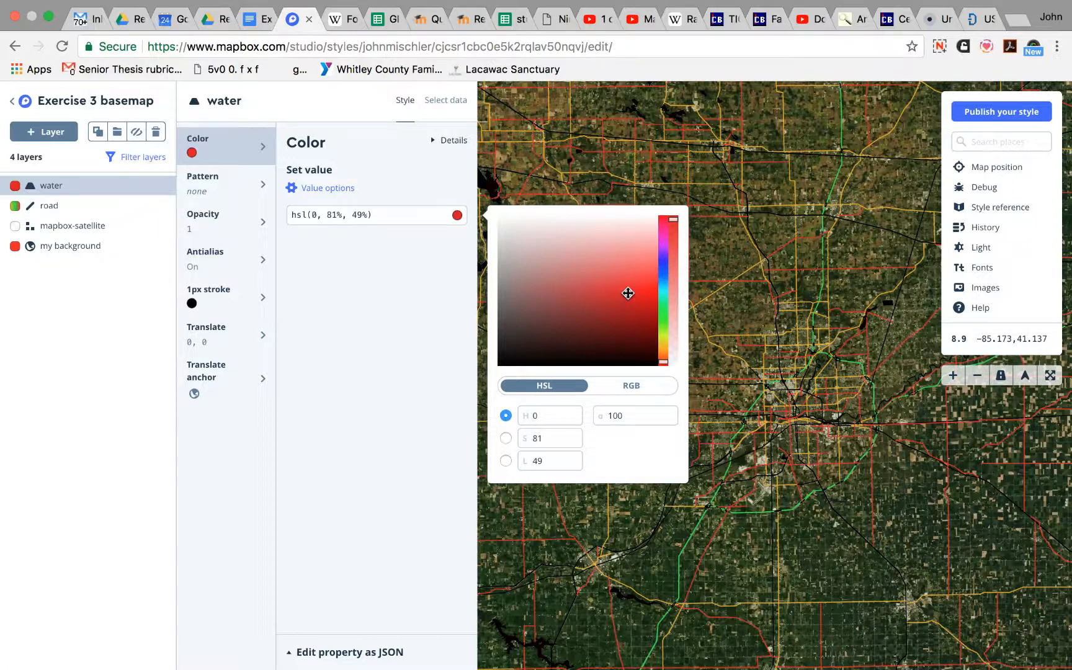
{"action": "left_click", "coordinate": [663, 266]}
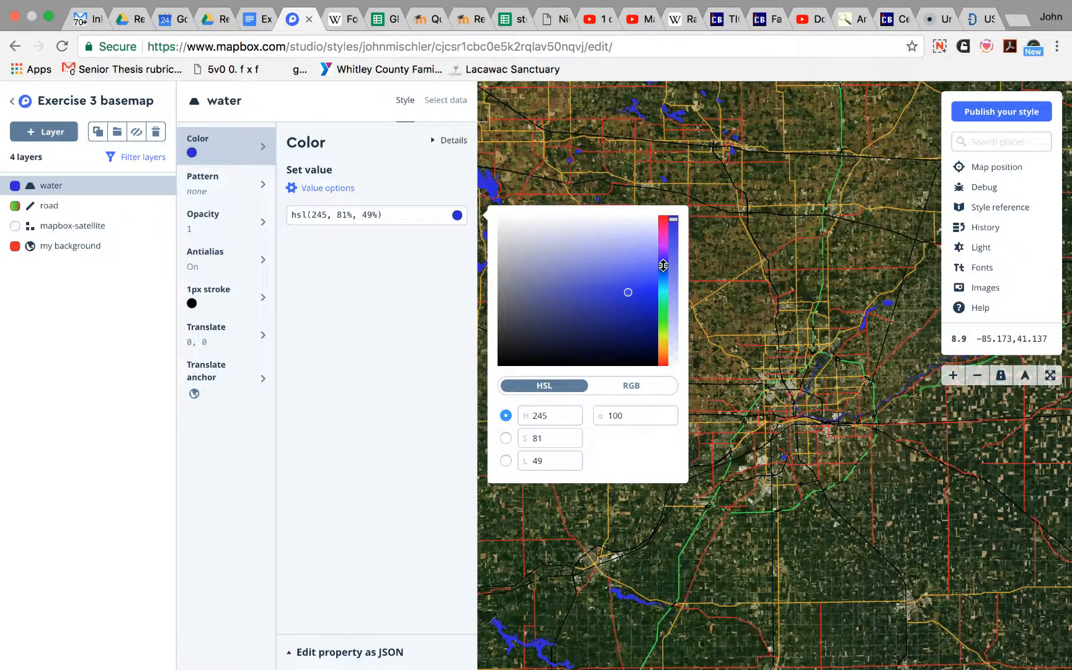
{"action": "left_click", "coordinate": [646, 294]}
{"action": "left_click", "coordinate": [362, 435]}
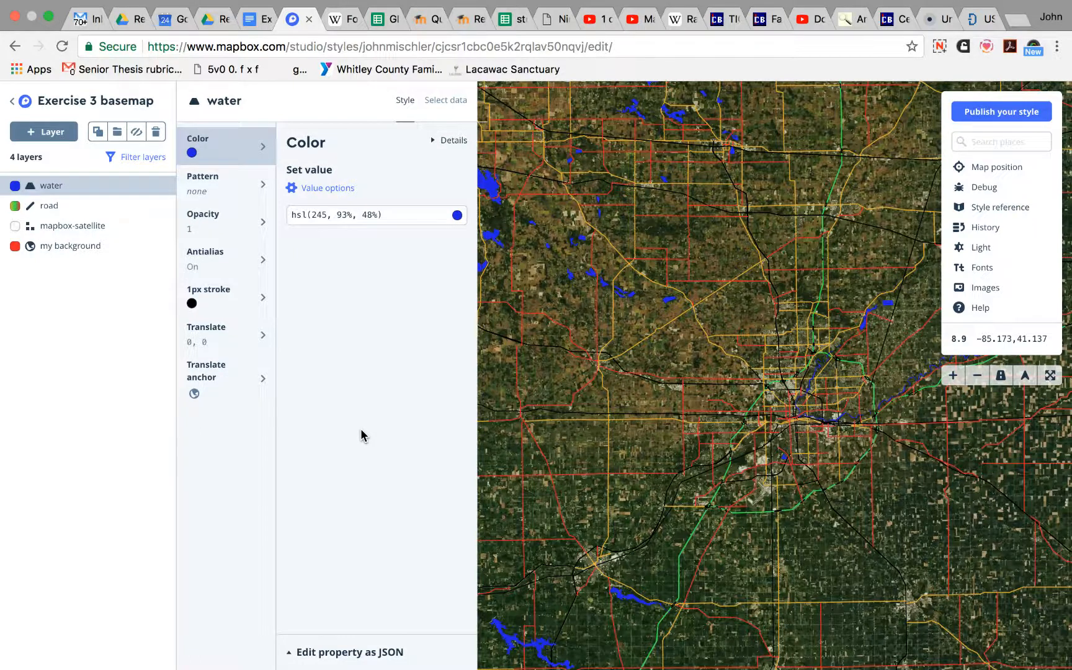
Step: Set the water layer's opacity to 0.94 and close its style settings
{"action": "left_click", "coordinate": [266, 228]}
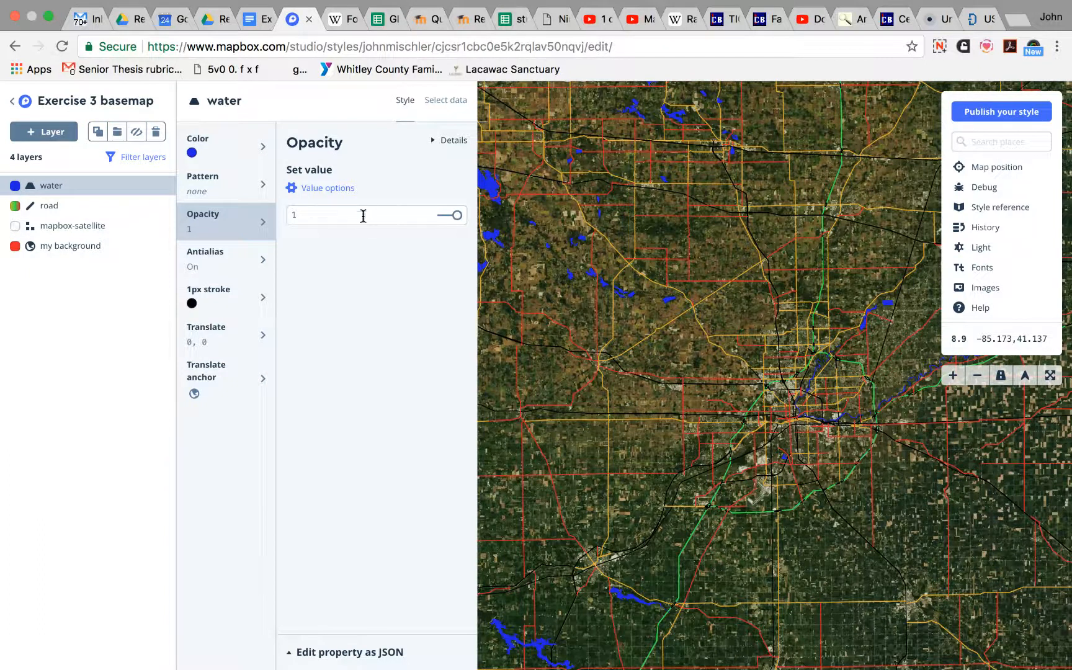
{"action": "left_click_drag", "start_coordinate": [457, 219], "coordinate": [458, 221]}
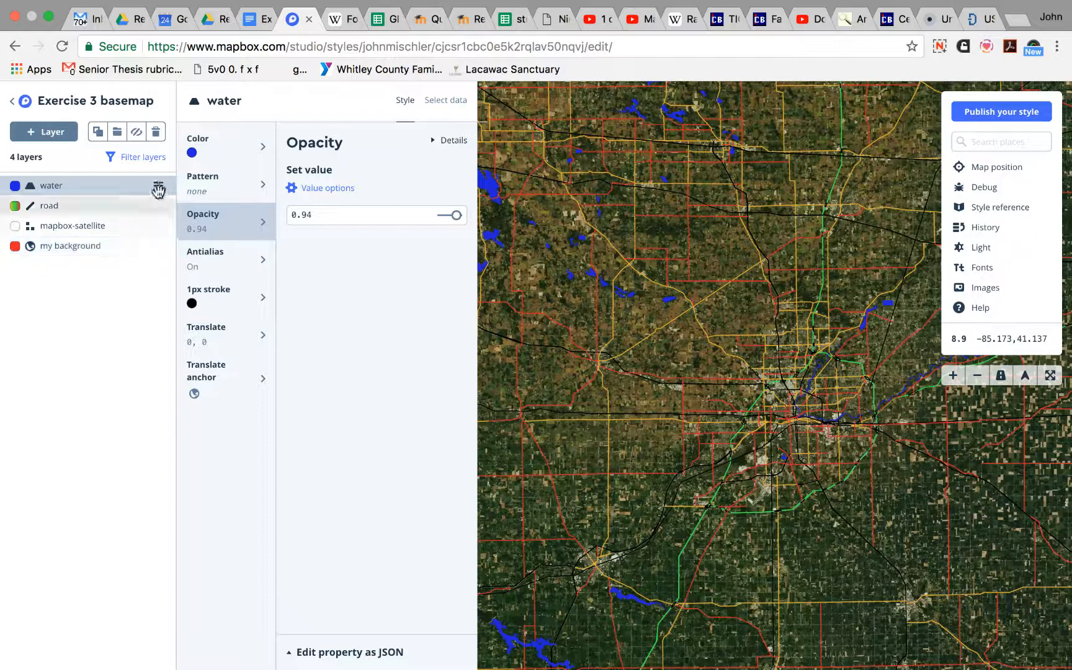
{"action": "left_click", "coordinate": [159, 186]}
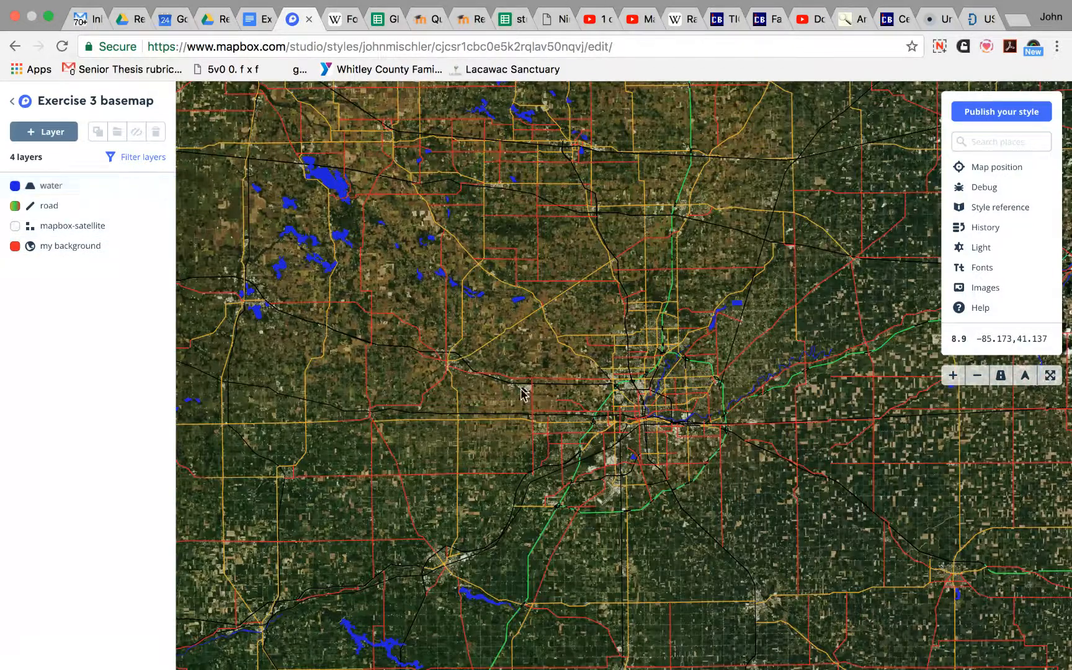
Step: Check the water and road layers across the region and around Fort Wayne, and hide the mapbox-satellite layer
{"action": "left_click", "coordinate": [978, 377]}
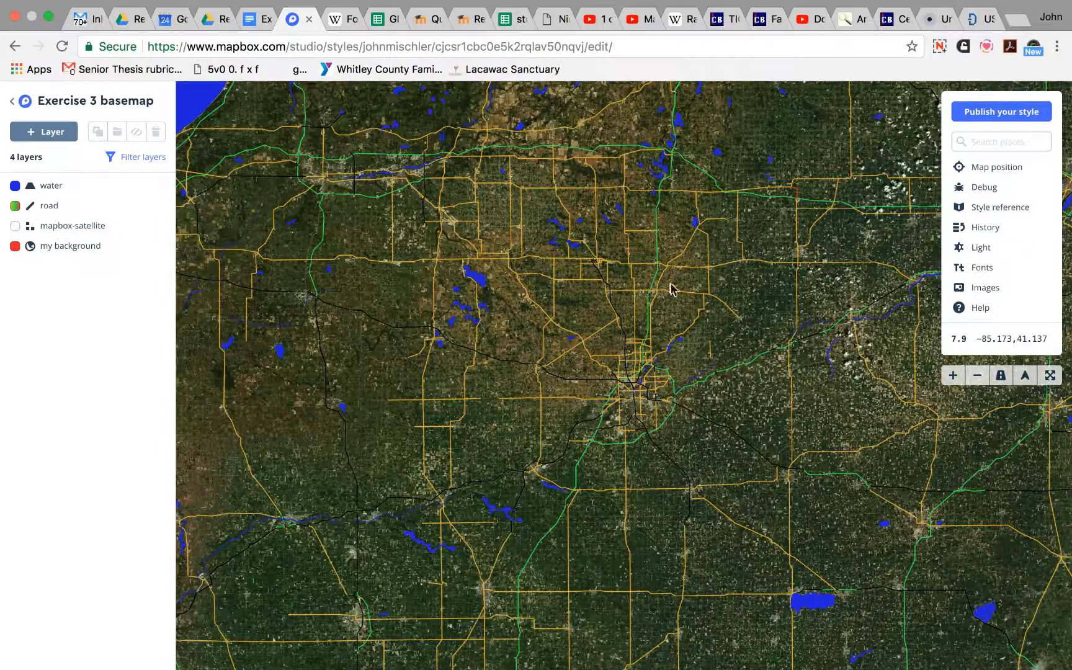
{"action": "left_click_drag", "start_coordinate": [667, 292], "coordinate": [731, 300]}
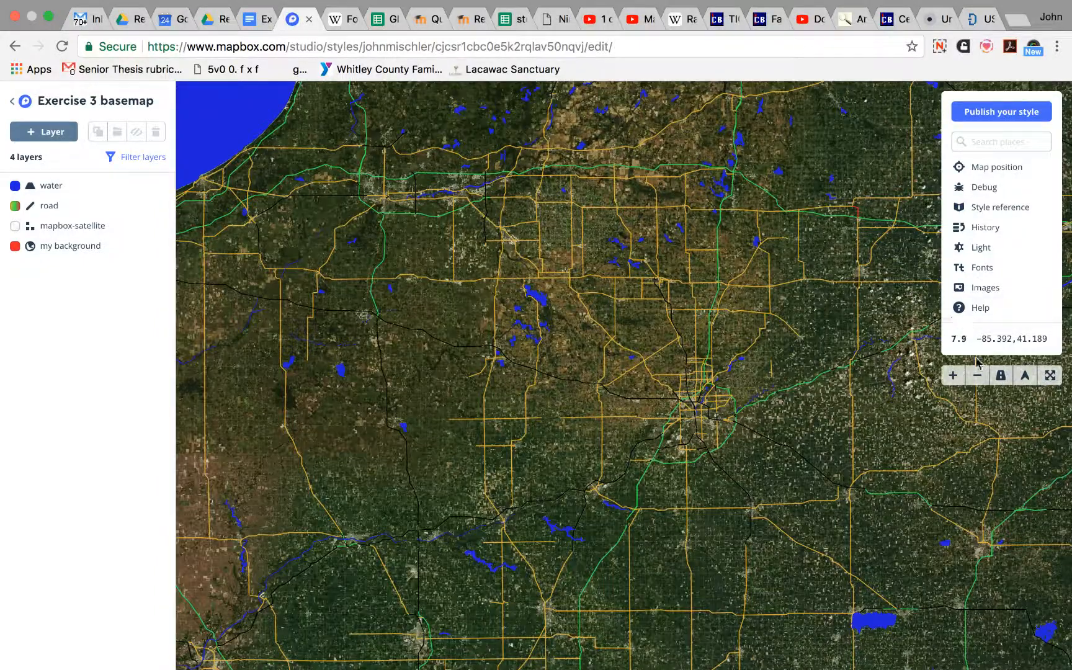
{"action": "left_click", "coordinate": [953, 375]}
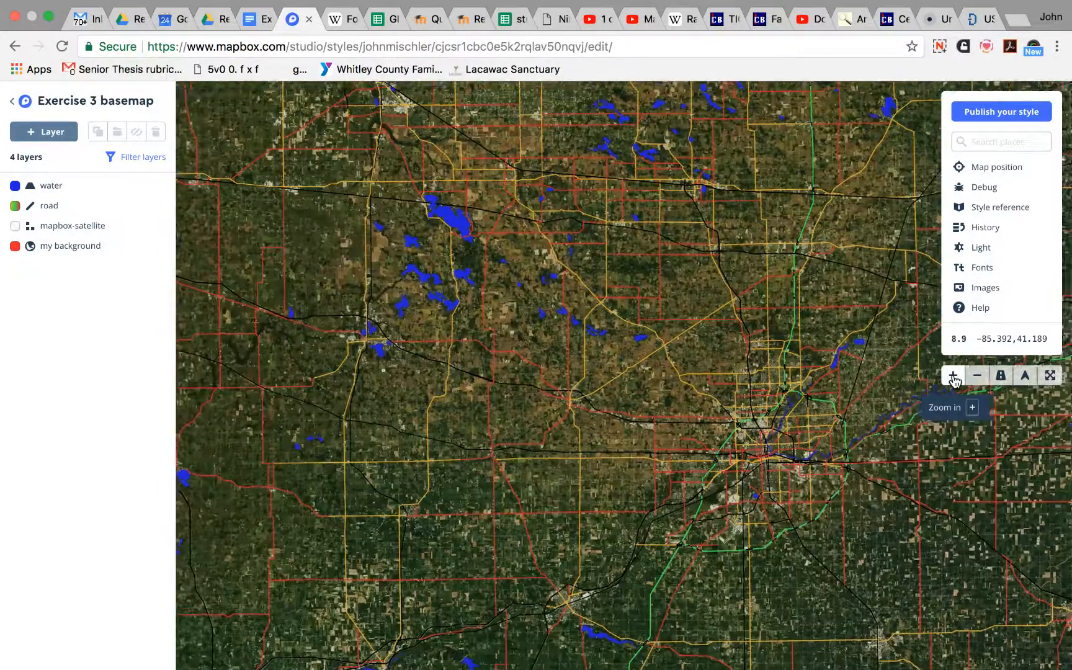
{"action": "left_click", "coordinate": [953, 375]}
{"action": "left_click_drag", "start_coordinate": [859, 480], "coordinate": [617, 416]}
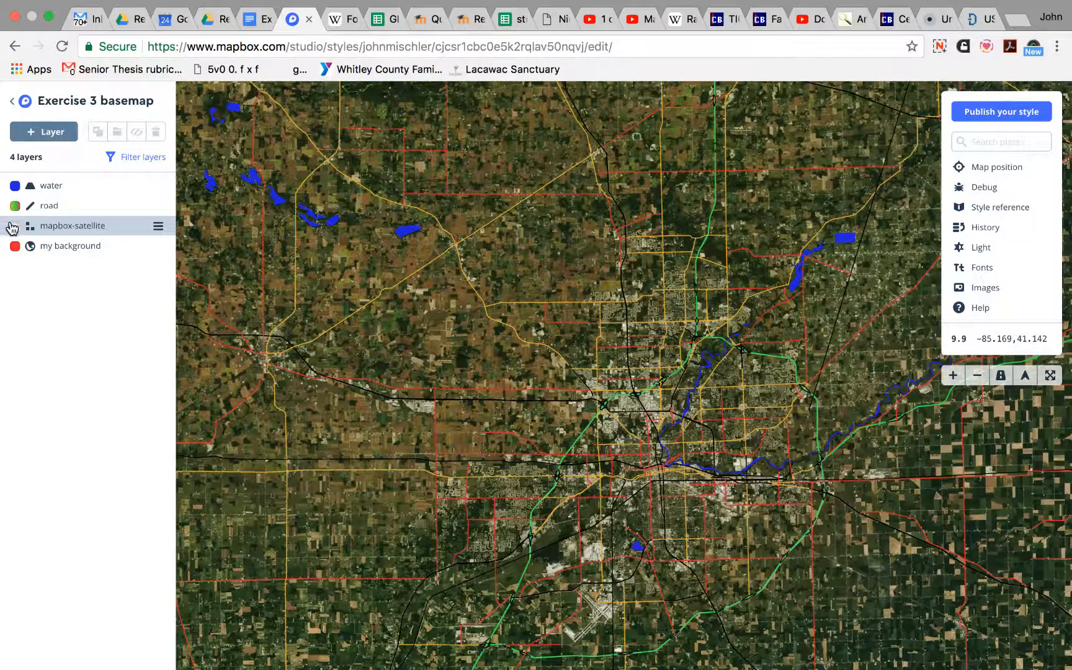
{"action": "left_click", "coordinate": [158, 229]}
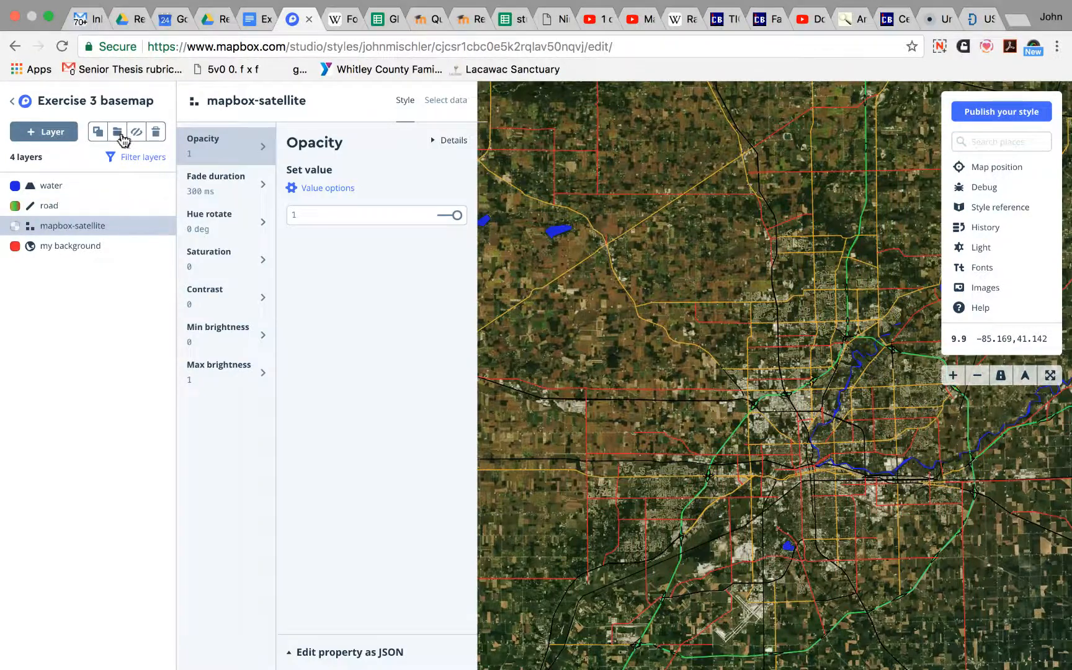
{"action": "left_click", "coordinate": [135, 133]}
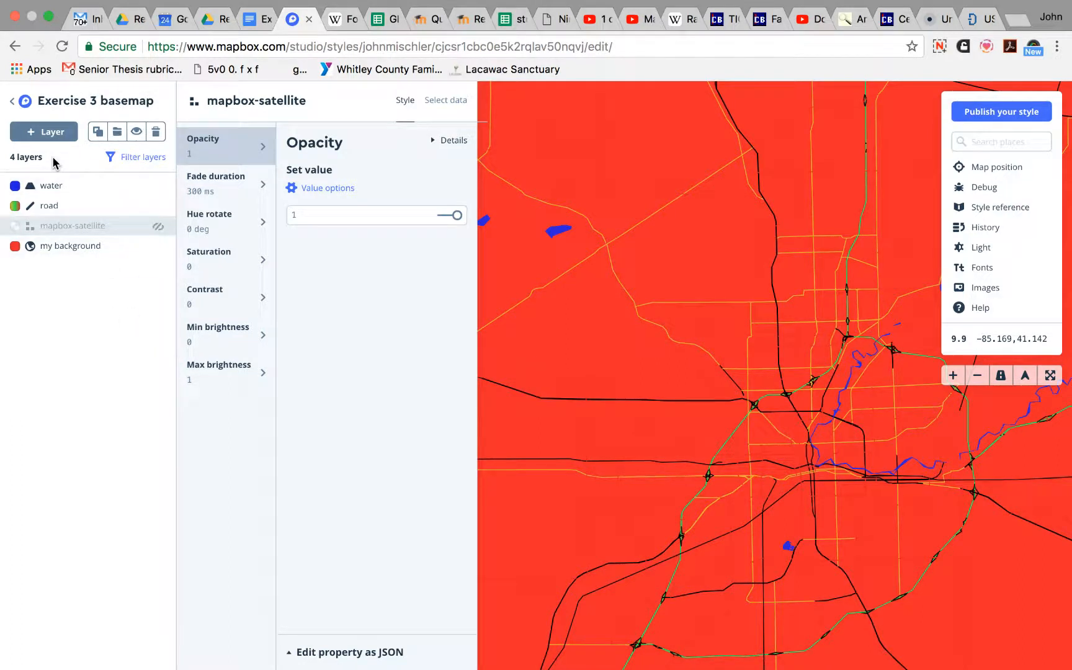
Step: Start a new layer and examine the active and unused tileset sources available for it, without choosing one
{"action": "left_click", "coordinate": [44, 132]}
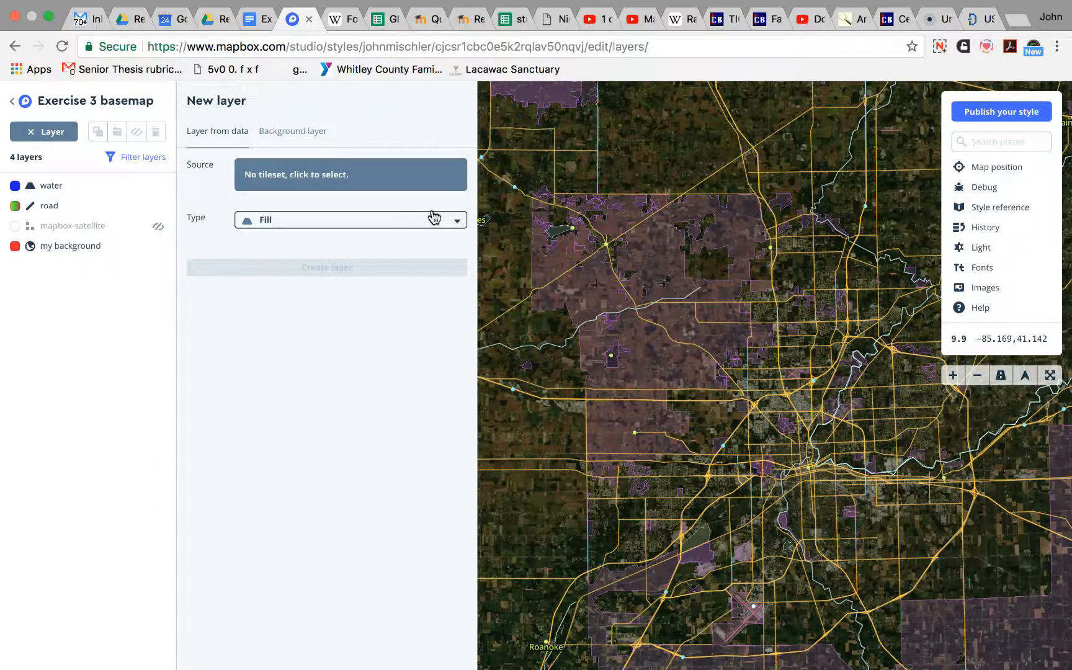
{"action": "left_click", "coordinate": [425, 180]}
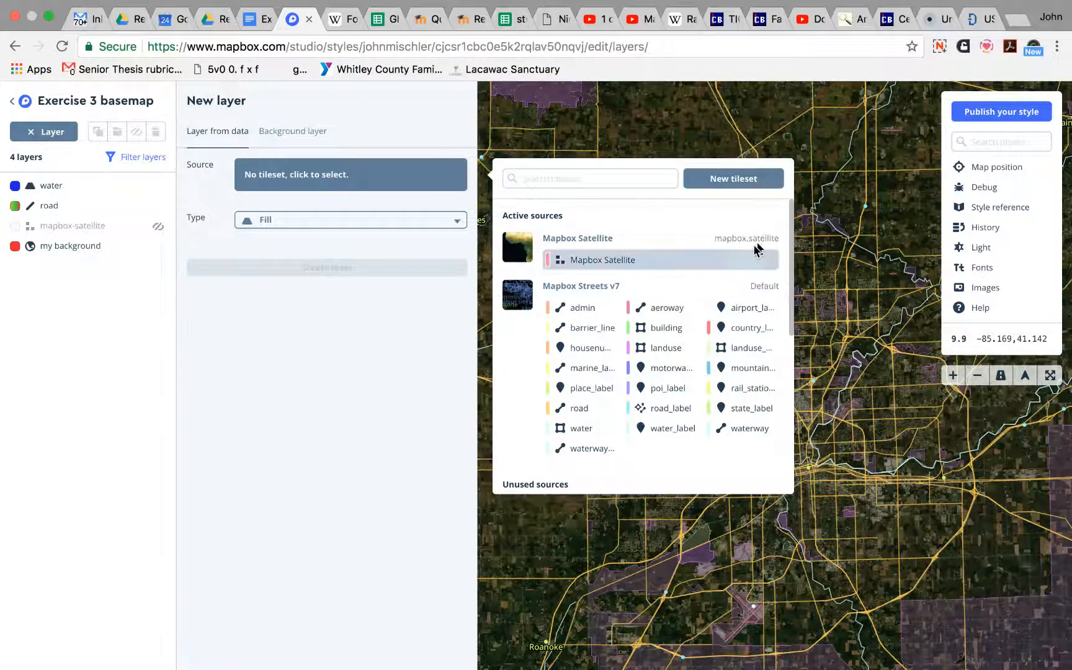
{"action": "scroll", "coordinate": [781, 286], "scroll_direction": "down", "scroll_amount": 4}
{"action": "scroll", "coordinate": [802, 290], "scroll_direction": "down", "scroll_amount": 3}
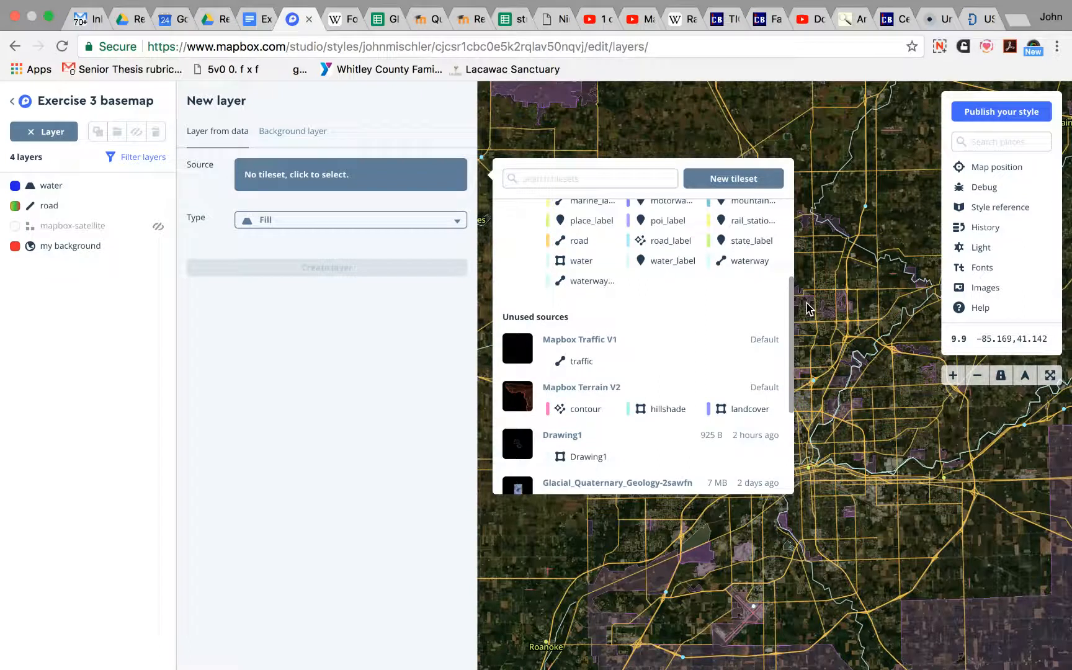
{"action": "scroll", "coordinate": [818, 327], "scroll_direction": "down", "scroll_amount": 5}
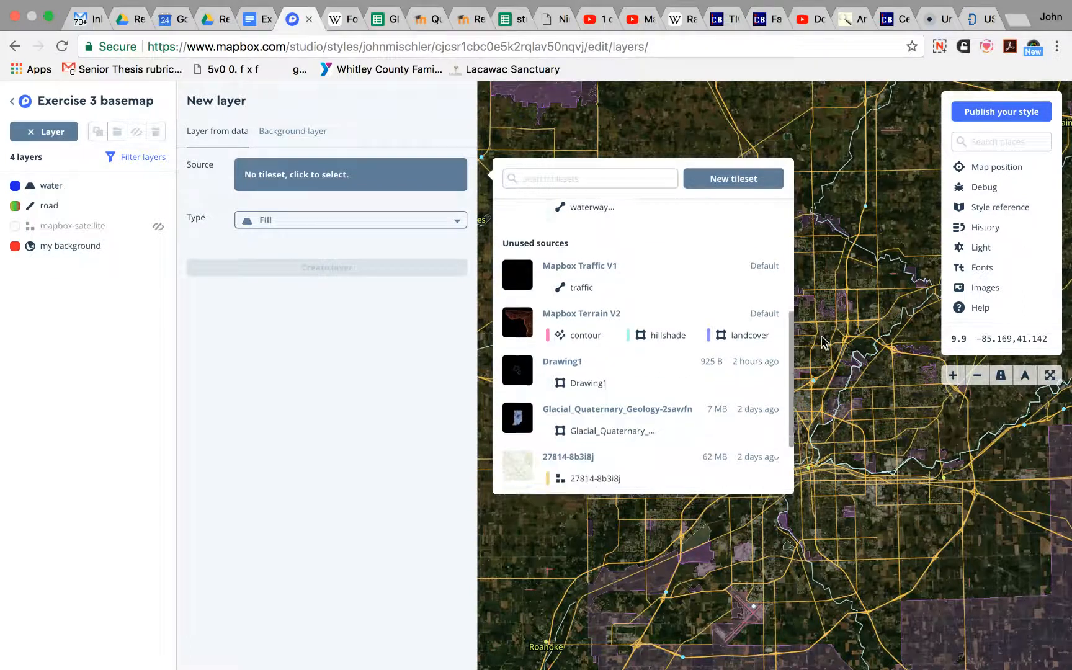
{"action": "scroll", "coordinate": [835, 409], "scroll_direction": "up", "scroll_amount": 5}
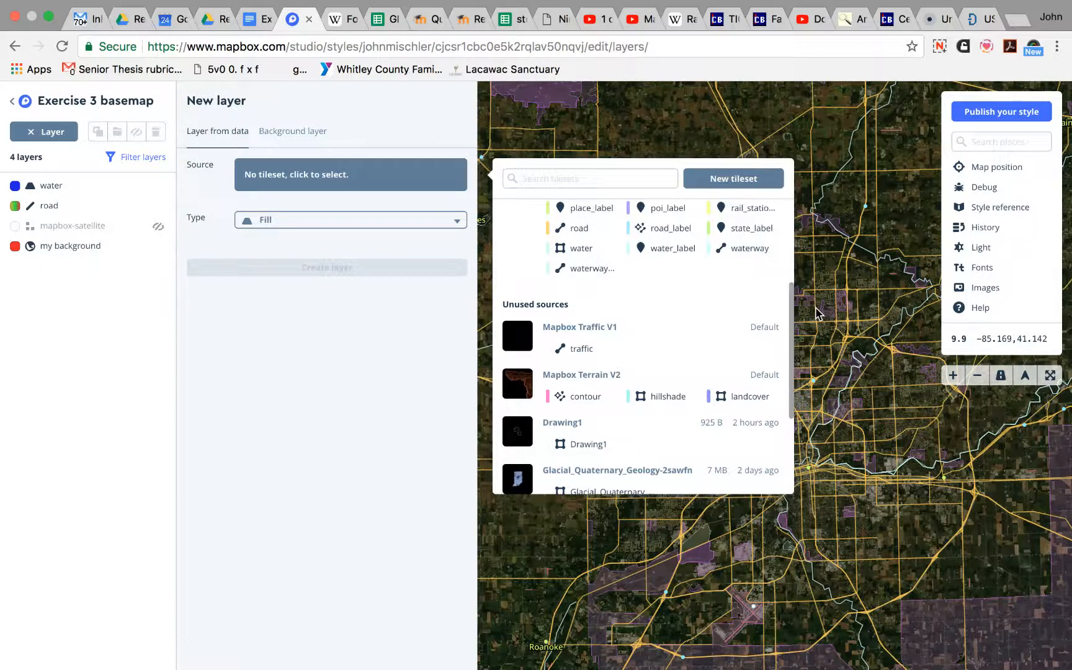
{"action": "scroll", "coordinate": [817, 313], "scroll_direction": "down", "scroll_amount": 1}
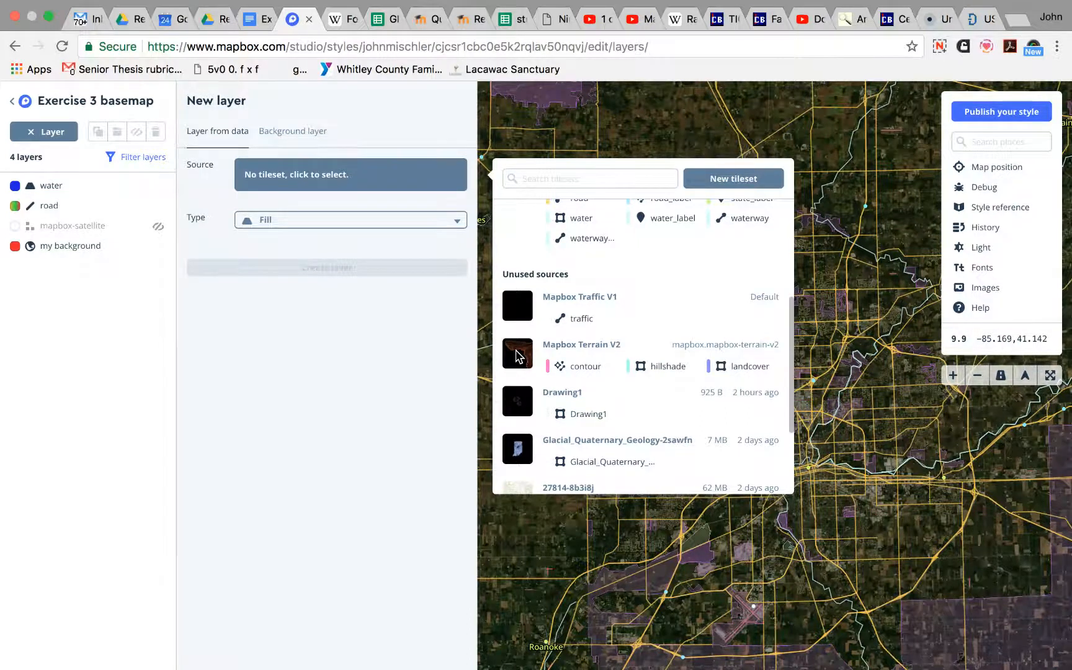
{"action": "scroll", "coordinate": [793, 317], "scroll_direction": "up", "scroll_amount": 1}
{"action": "left_click_drag", "start_coordinate": [793, 318], "coordinate": [815, 413]}
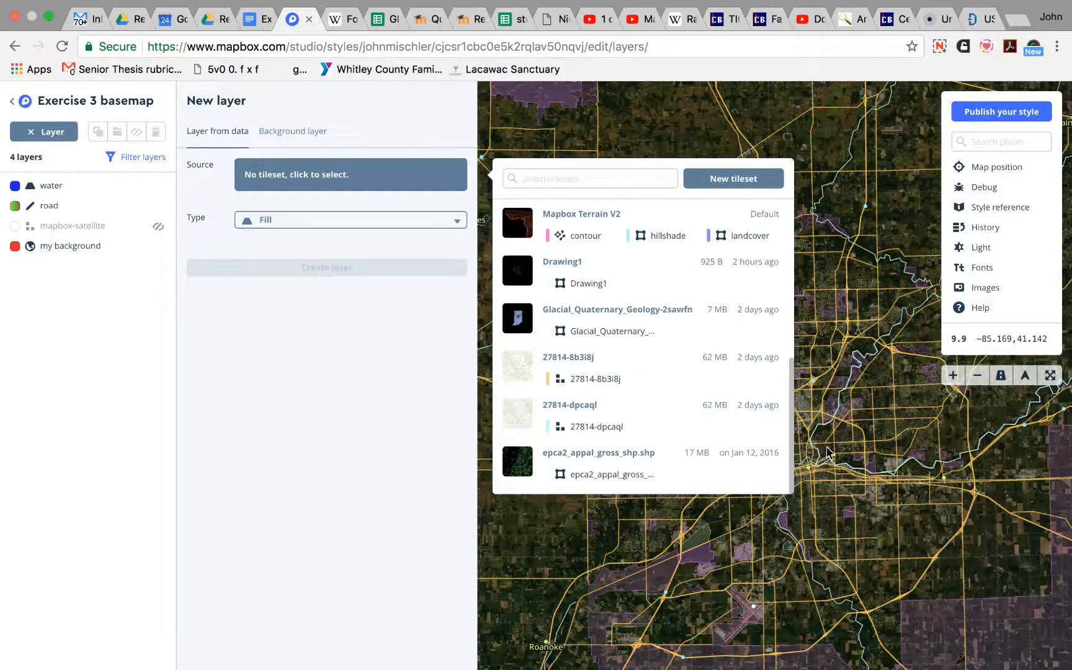
{"action": "left_click_drag", "start_coordinate": [790, 441], "coordinate": [789, 279]}
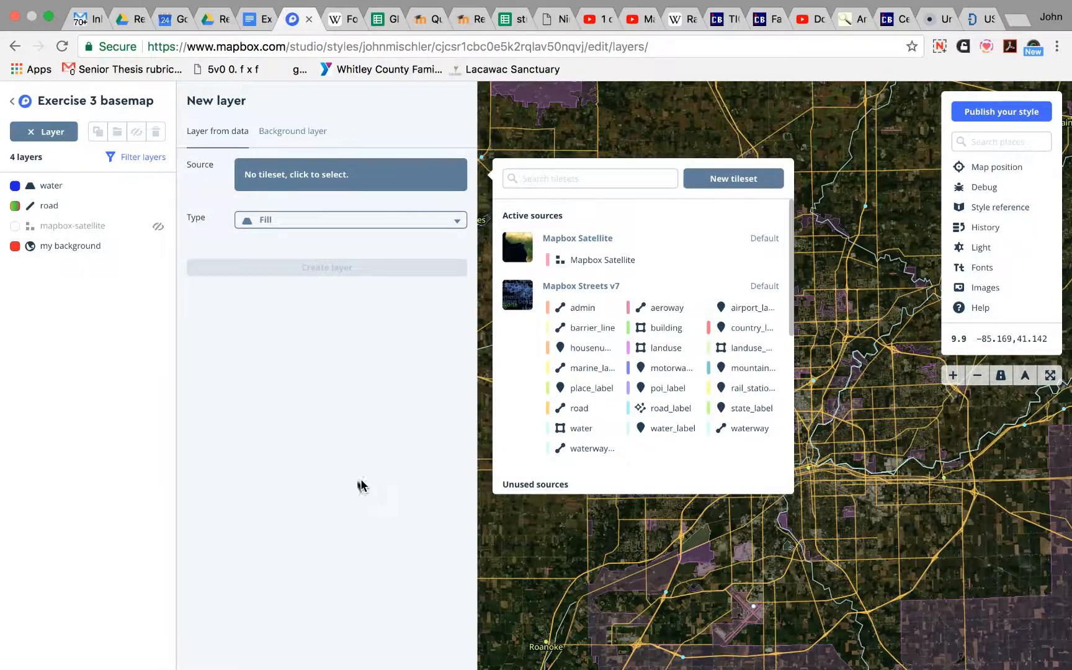
{"action": "left_click", "coordinate": [279, 463]}
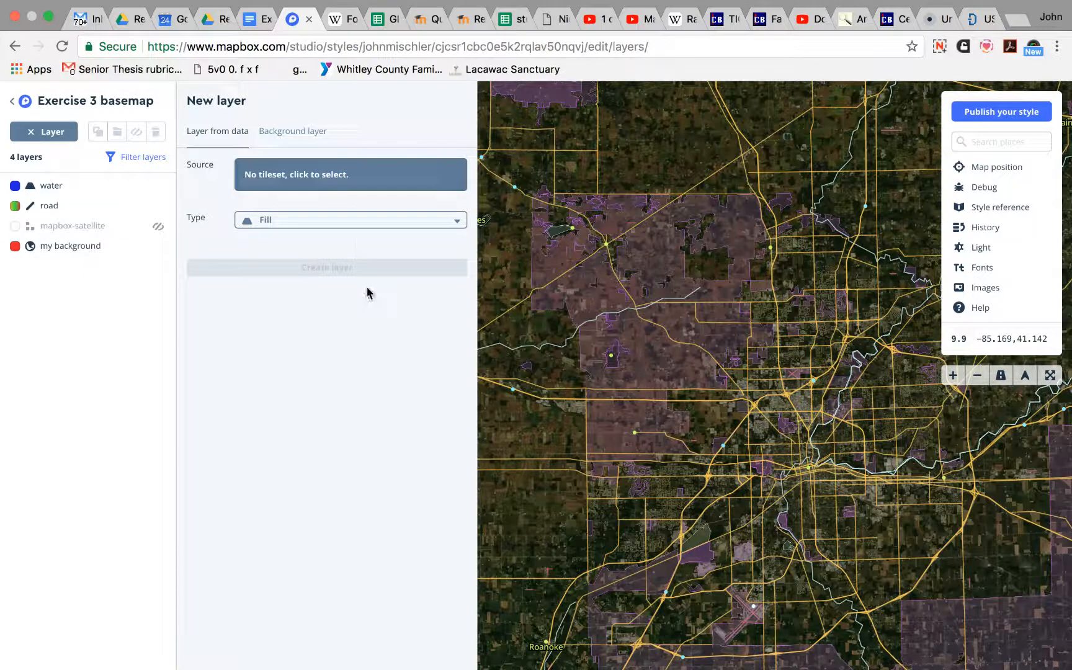
{"action": "left_click", "coordinate": [938, 47]}
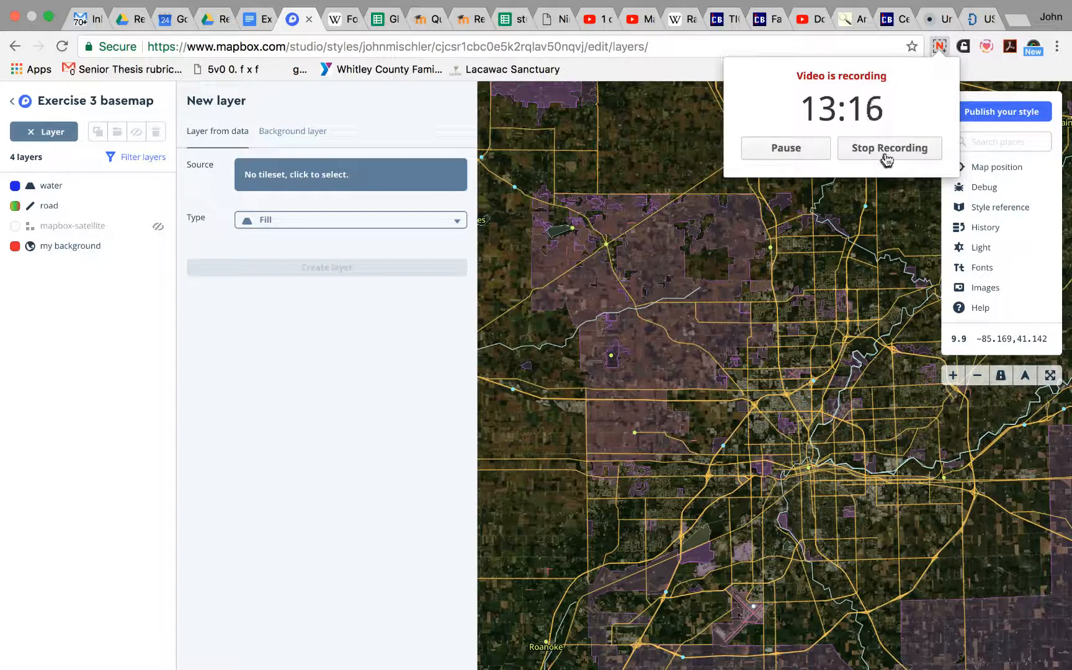
{"action": "left_click", "coordinate": [884, 149]}
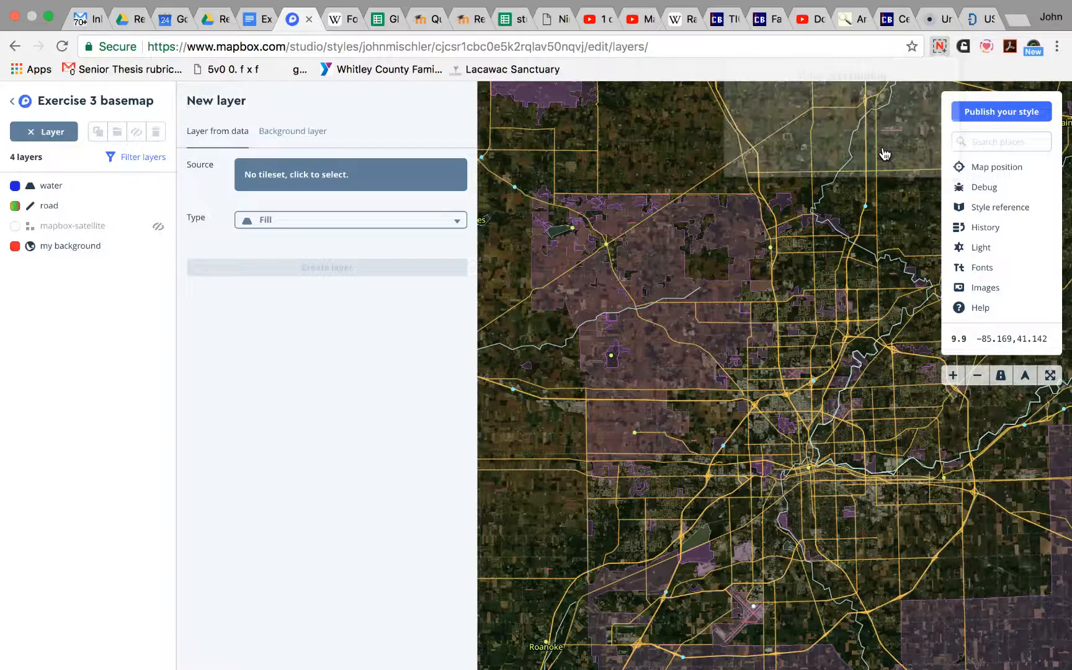